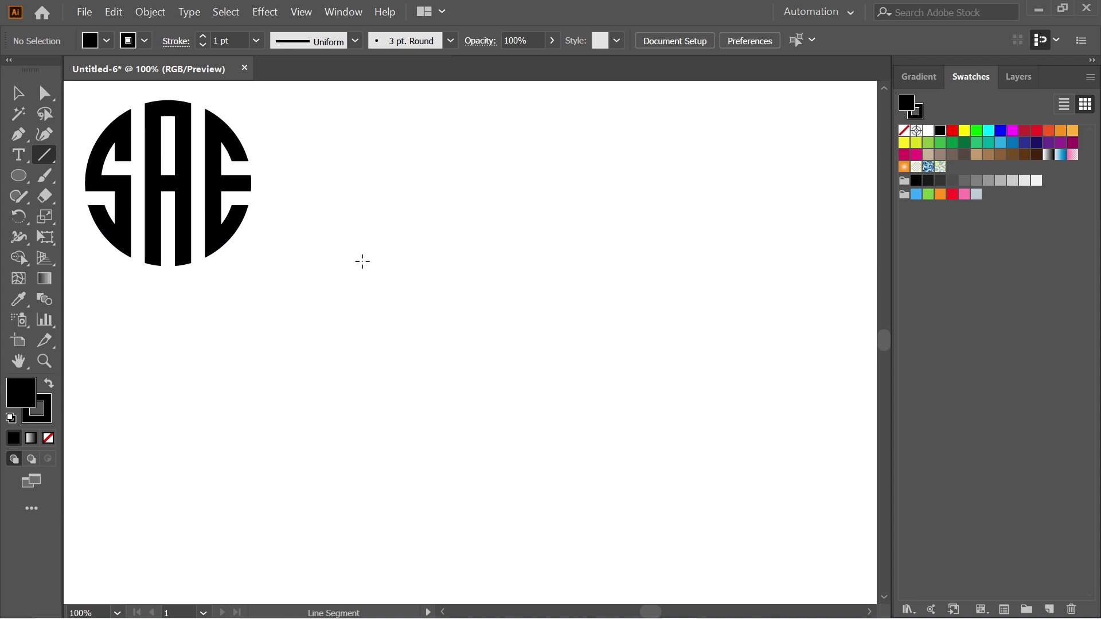
- Draw a straight vertical line beside the SAE monogram and place a copy of it a short distance to its right
{"action": "left_click_drag", "start_coordinate": [367, 224], "coordinate": [367, 521]}
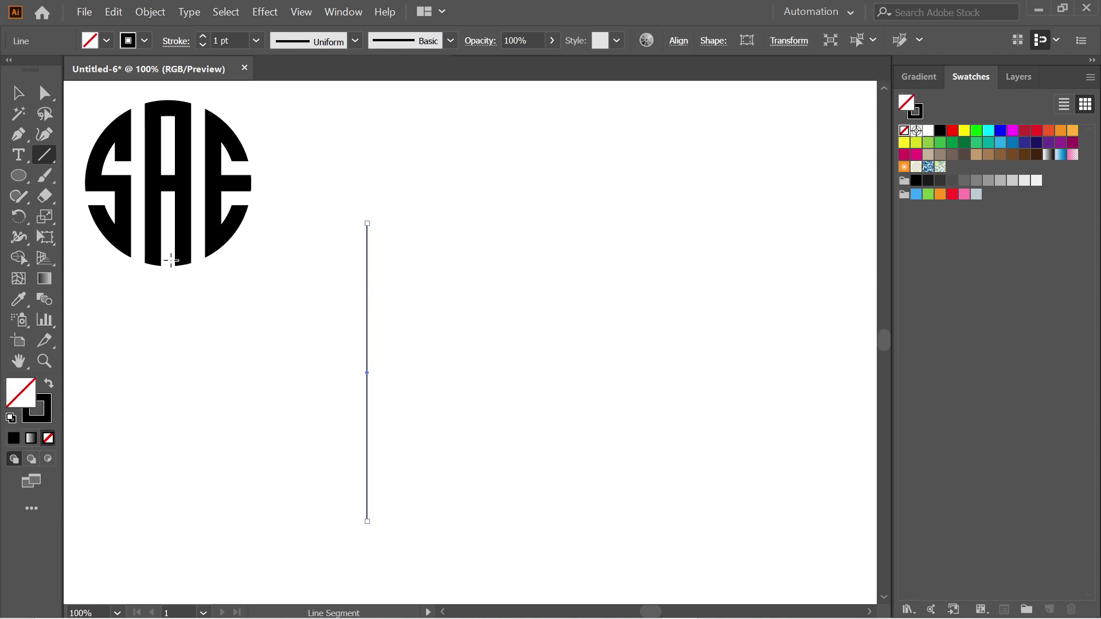
{"action": "key", "text": "v"}
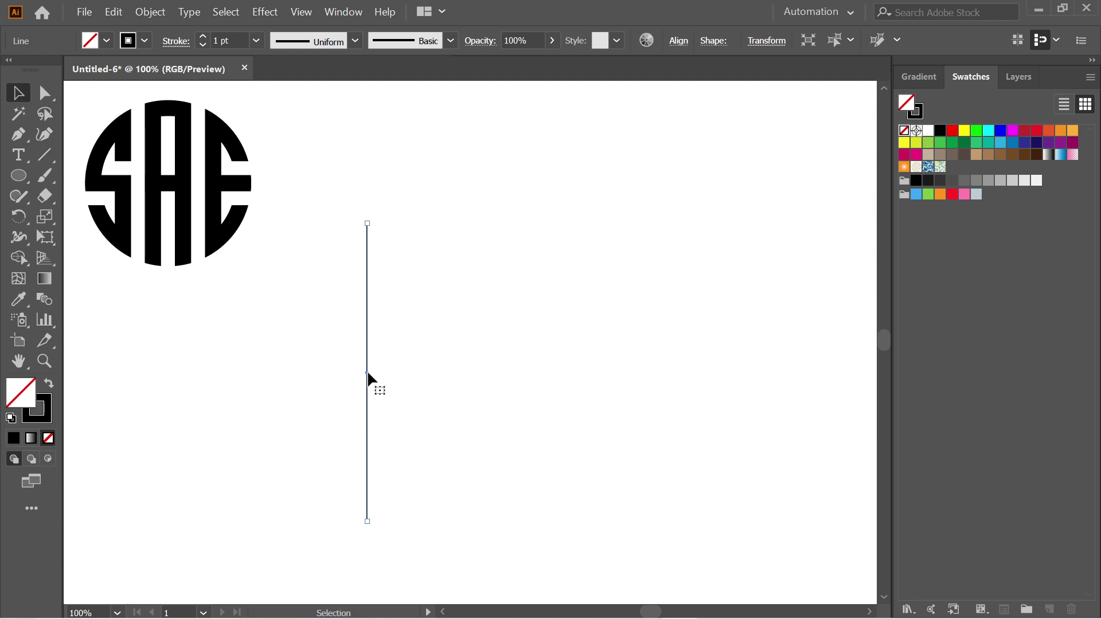
{"action": "left_click_drag", "start_coordinate": [368, 373], "coordinate": [382, 374]}
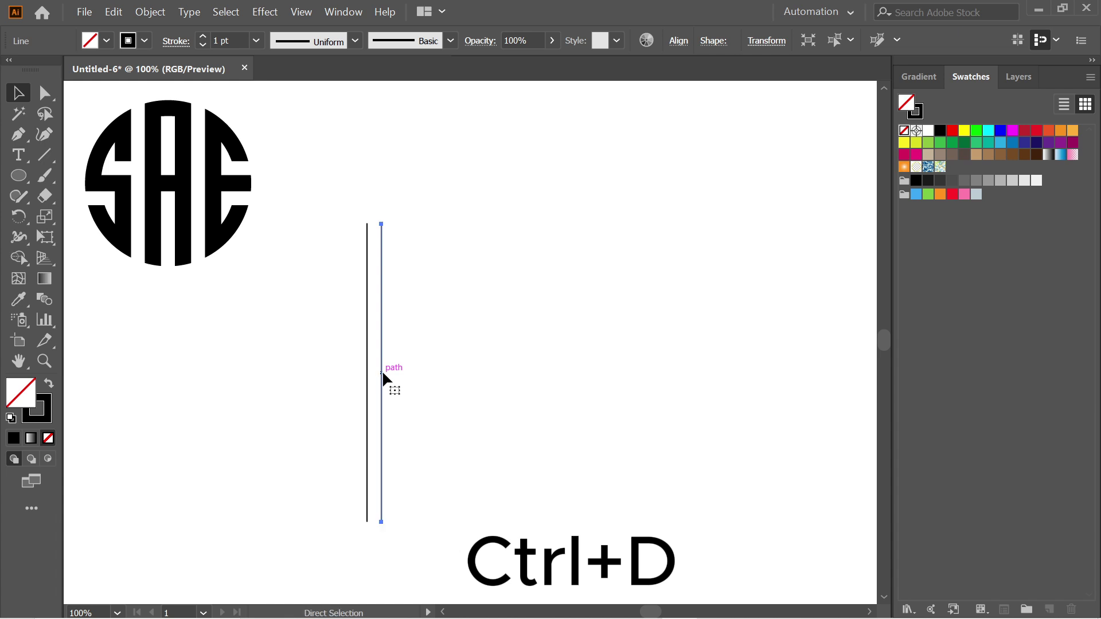
- Repeat the line duplication ten times to build a row of 12 evenly spaced vertical lines
{"action": "key", "text": "ctrl+d"}
{"action": "key", "text": "ctrl+d"}
{"action": "key", "text": "ctrl+d"}
{"action": "key", "text": "ctrl+d"}
{"action": "key", "text": "ctrl+d"}
{"action": "key", "text": "ctrl+d"}
{"action": "key", "text": "ctrl+d"}
{"action": "key", "text": "ctrl+d"}
{"action": "key", "text": "ctrl+d"}
{"action": "key", "text": "ctrl+d"}
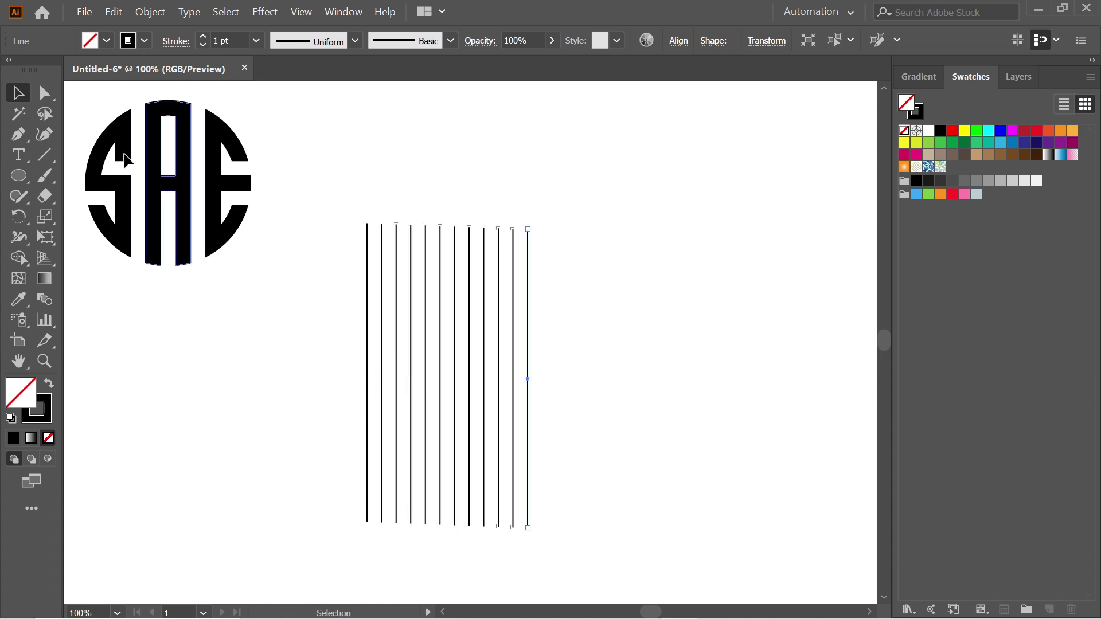
- Make a copy of all the vertical lines rotated by 90° to form a crossing grid, and deselect it
{"action": "left_click_drag", "start_coordinate": [334, 181], "coordinate": [717, 563]}
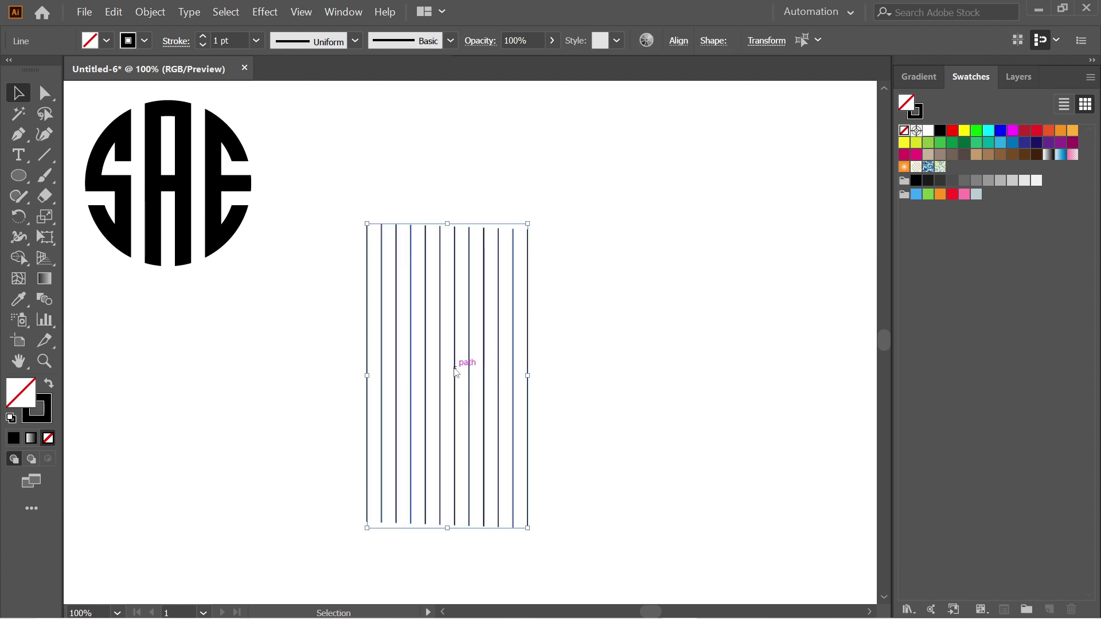
{"action": "right_click", "coordinate": [456, 370]}
{"action": "mouse_move", "coordinate": [534, 290]}
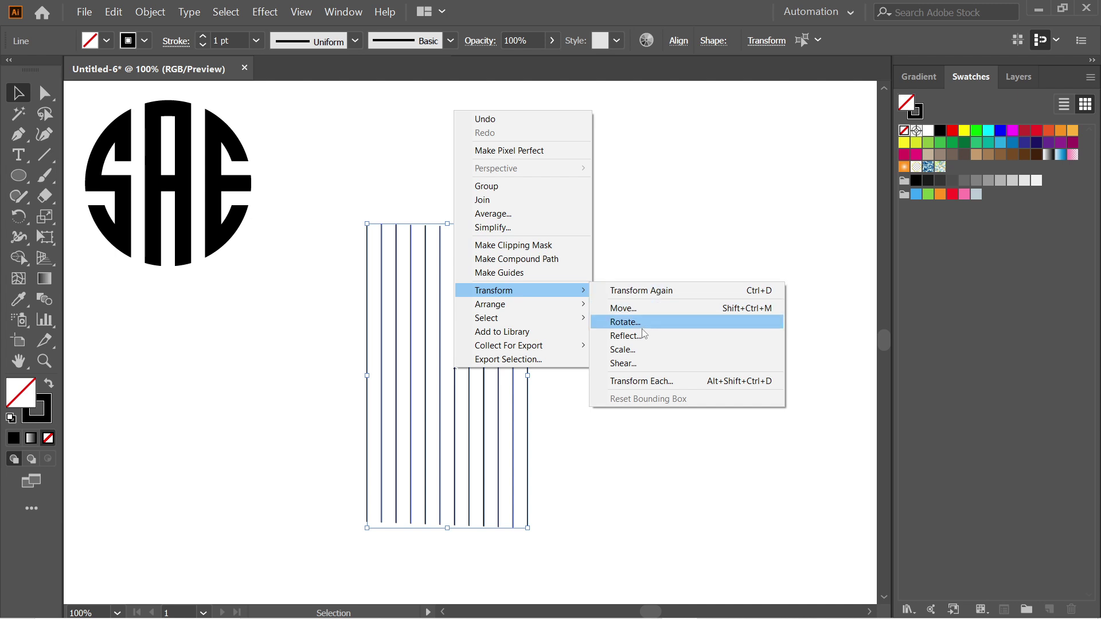
{"action": "left_click", "coordinate": [625, 322]}
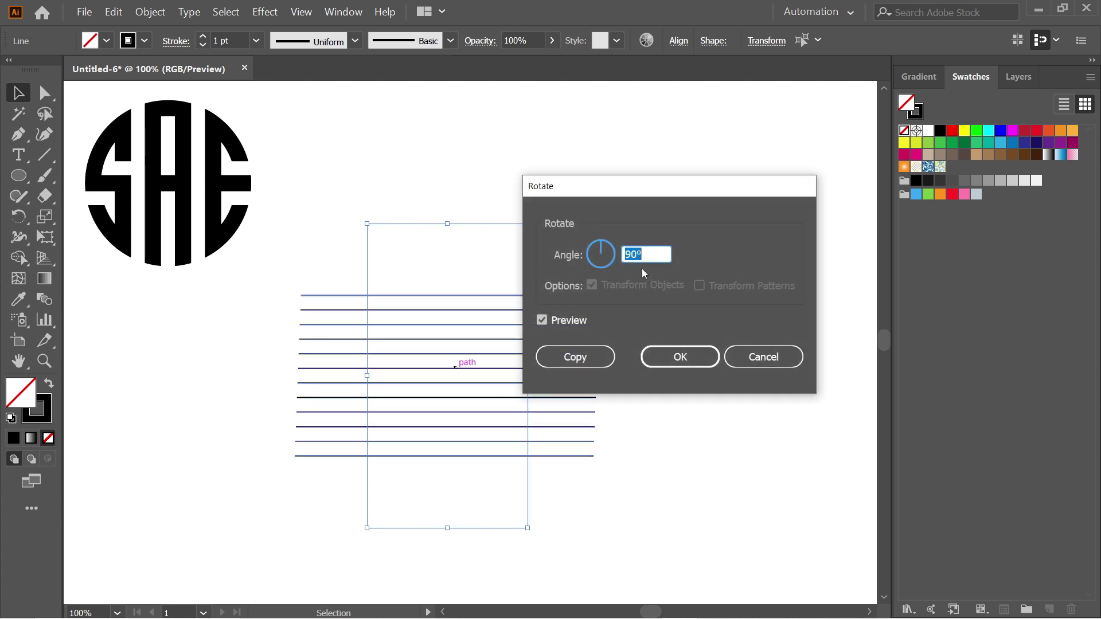
{"action": "left_click", "coordinate": [600, 359]}
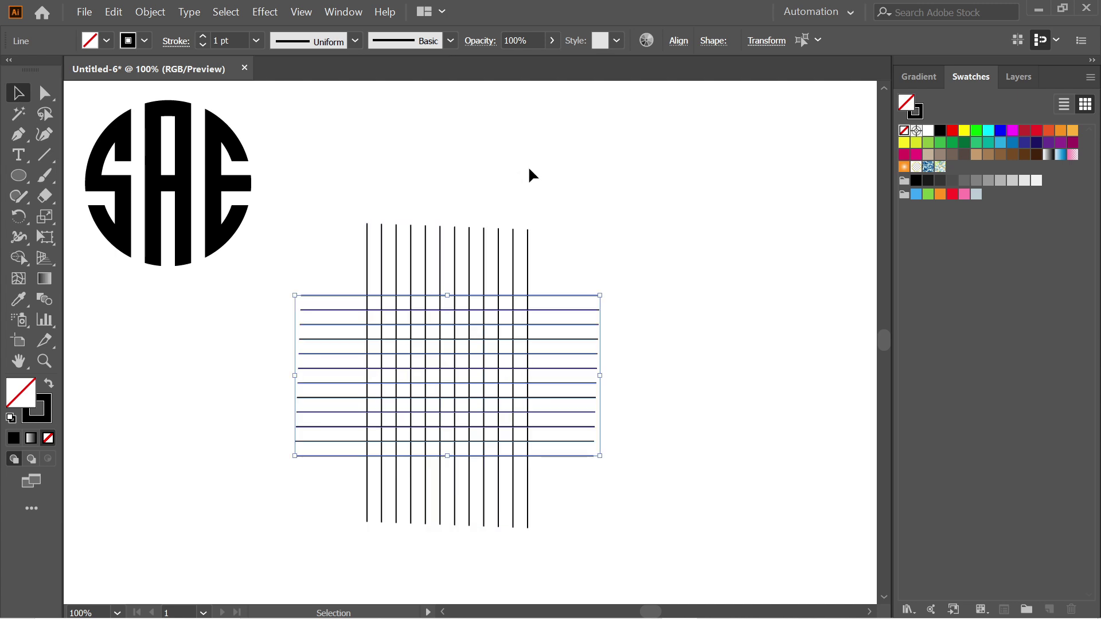
{"action": "left_click", "coordinate": [529, 169]}
{"action": "left_click_drag", "start_coordinate": [313, 198], "coordinate": [582, 414]}
{"action": "left_click", "coordinate": [691, 377]}
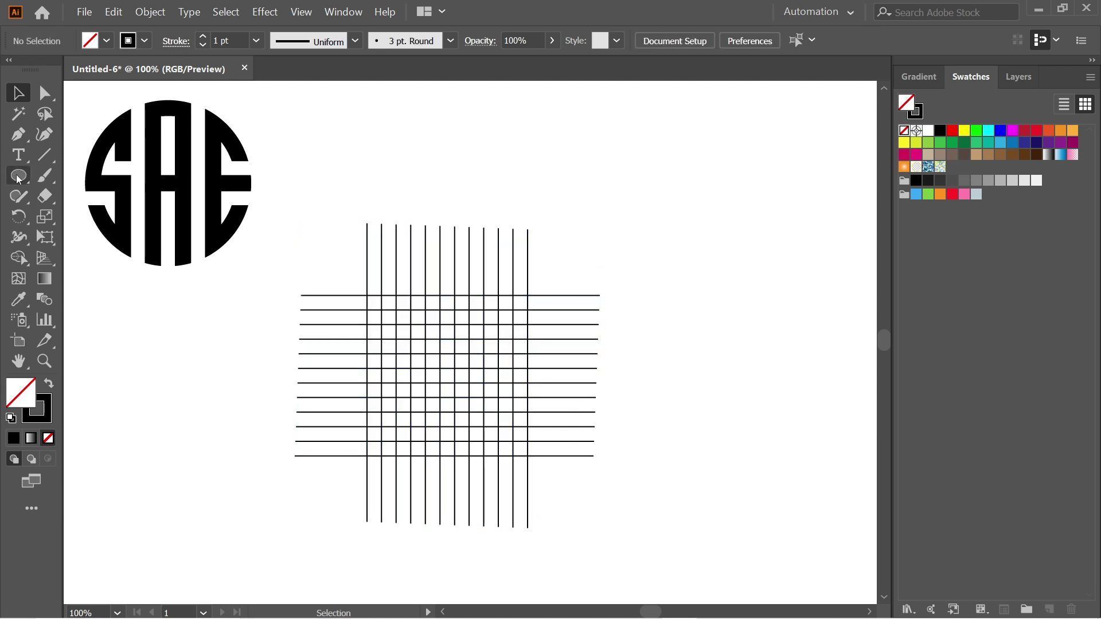
- Draw a circle filling the square grid area, then paste a copy in front and shrink it concentrically by one cell
{"action": "left_click", "coordinate": [19, 179]}
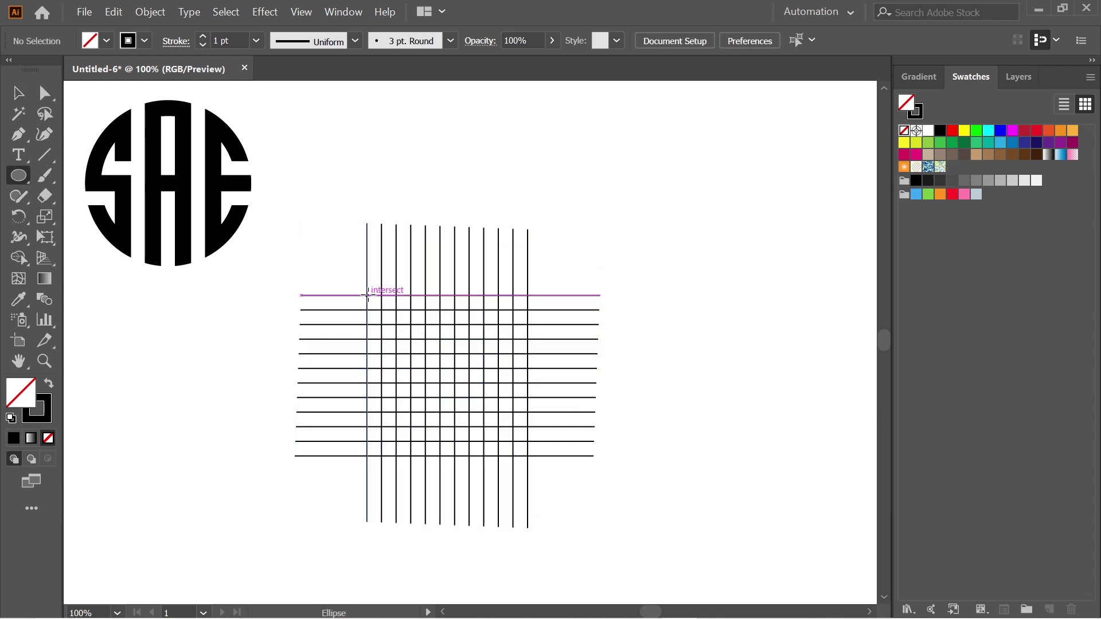
{"action": "left_click_drag", "start_coordinate": [367, 296], "coordinate": [528, 431]}
{"action": "key", "text": "ctrl+c"}
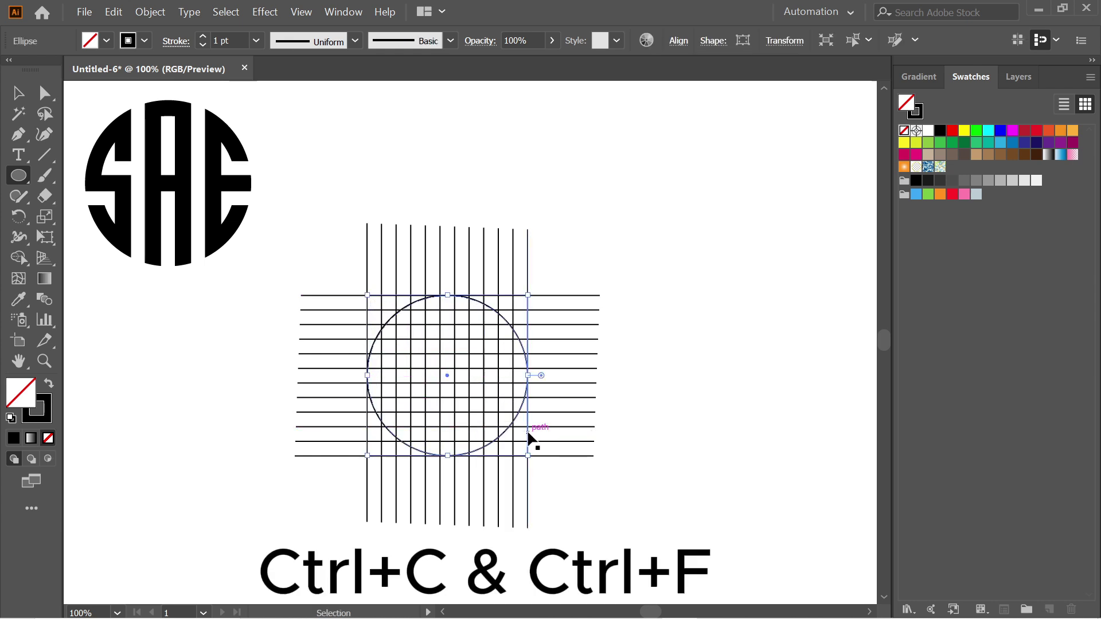
{"action": "key", "text": "ctrl+f"}
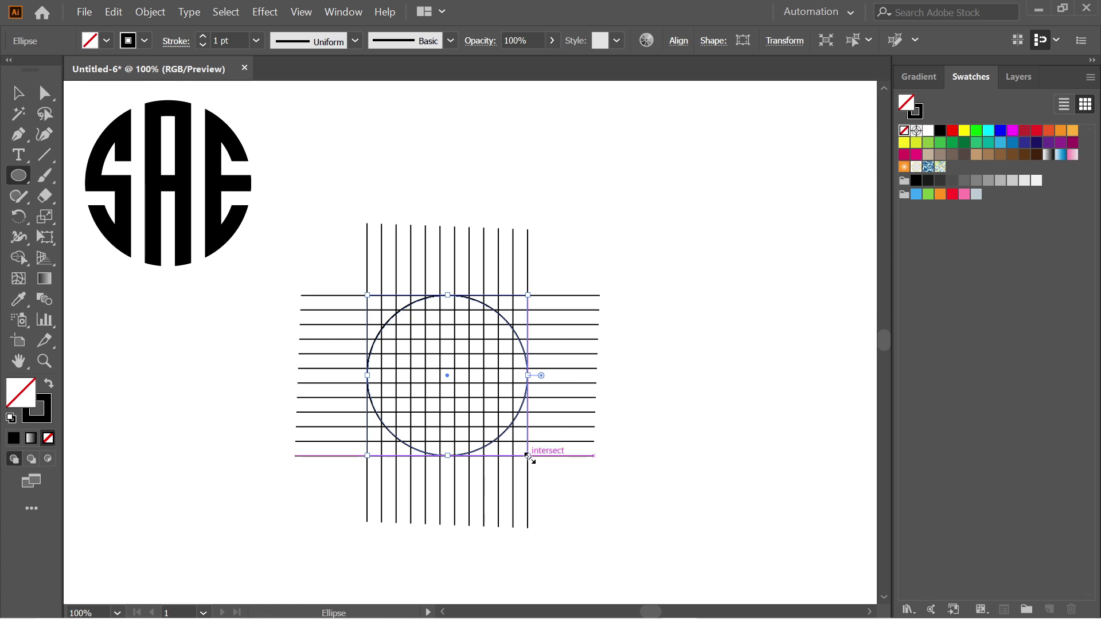
{"action": "left_click_drag", "start_coordinate": [528, 455], "coordinate": [516, 441]}
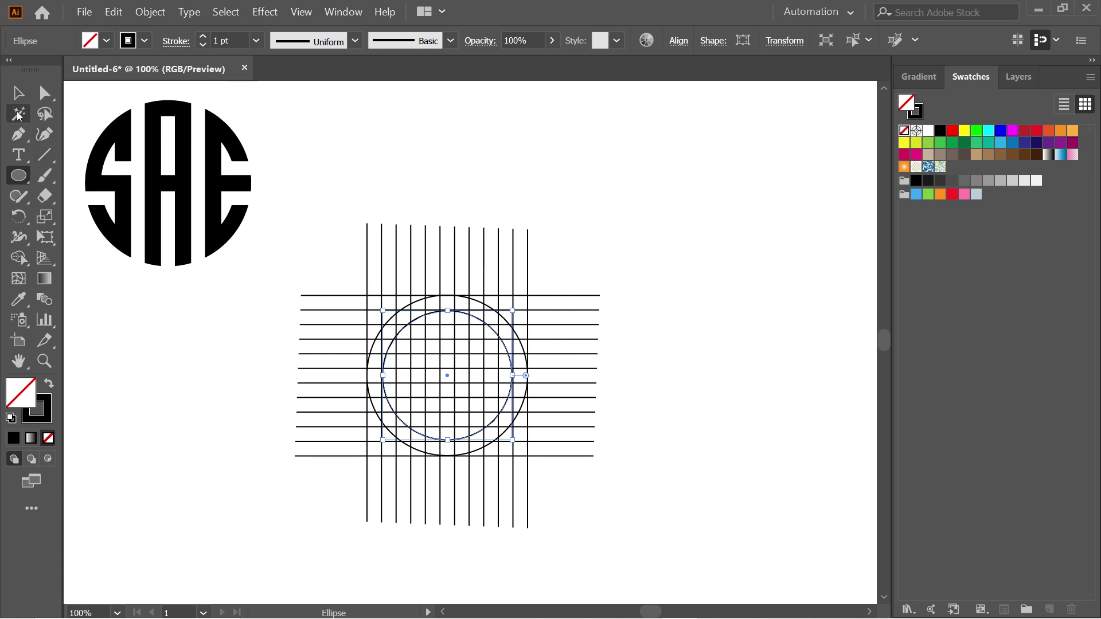
{"action": "left_click", "coordinate": [18, 93]}
{"action": "left_click", "coordinate": [397, 228]}
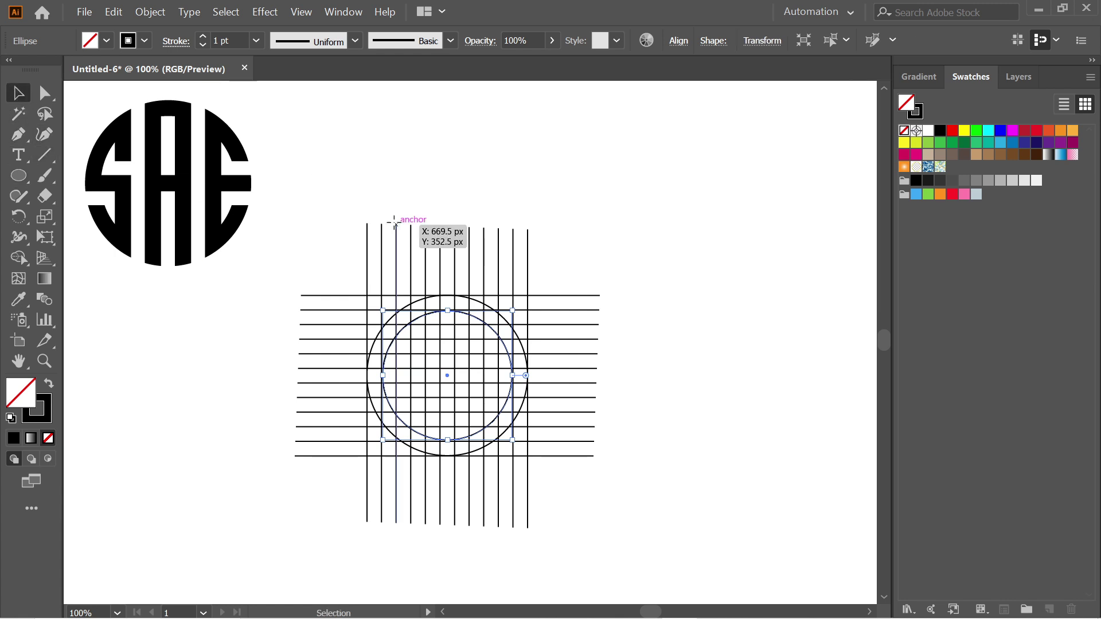
{"action": "left_click", "coordinate": [495, 423]}
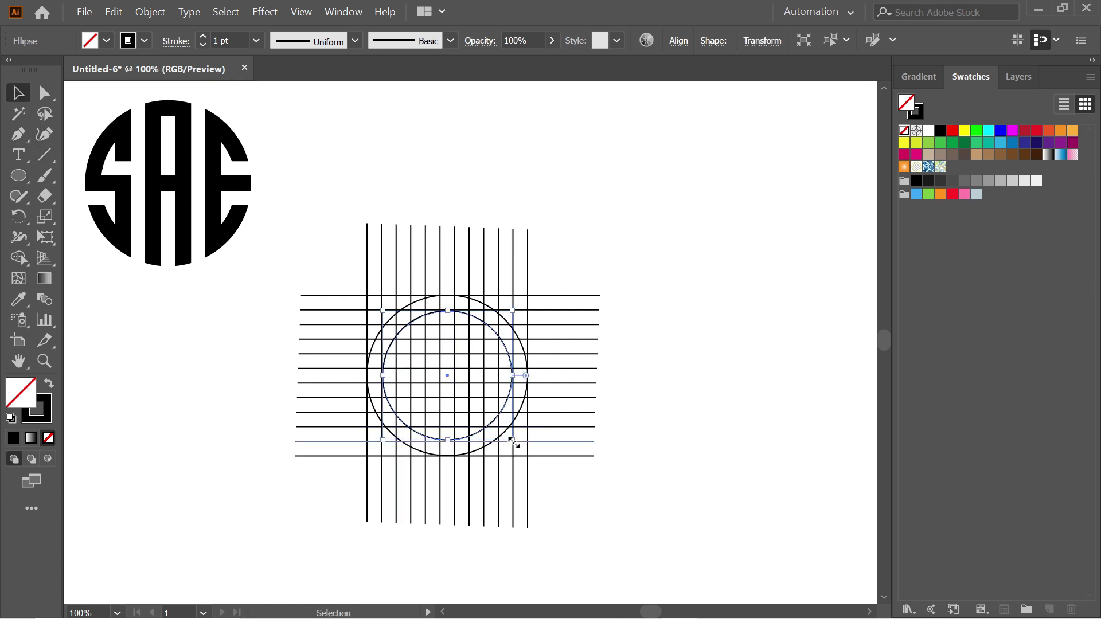
{"action": "mouse_move", "coordinate": [512, 440]}
{"action": "left_mouse_down"}
{"action": "mouse_move", "coordinate": [521, 448]}
{"action": "mouse_move", "coordinate": [514, 441]}
{"action": "left_mouse_up"}
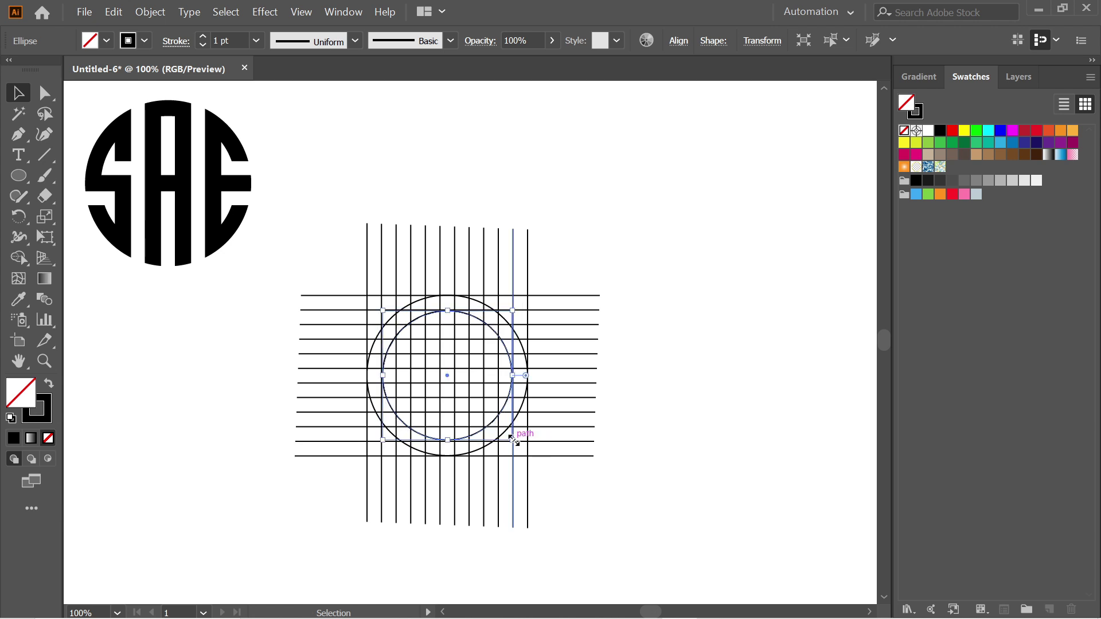
{"action": "key", "text": "q"}
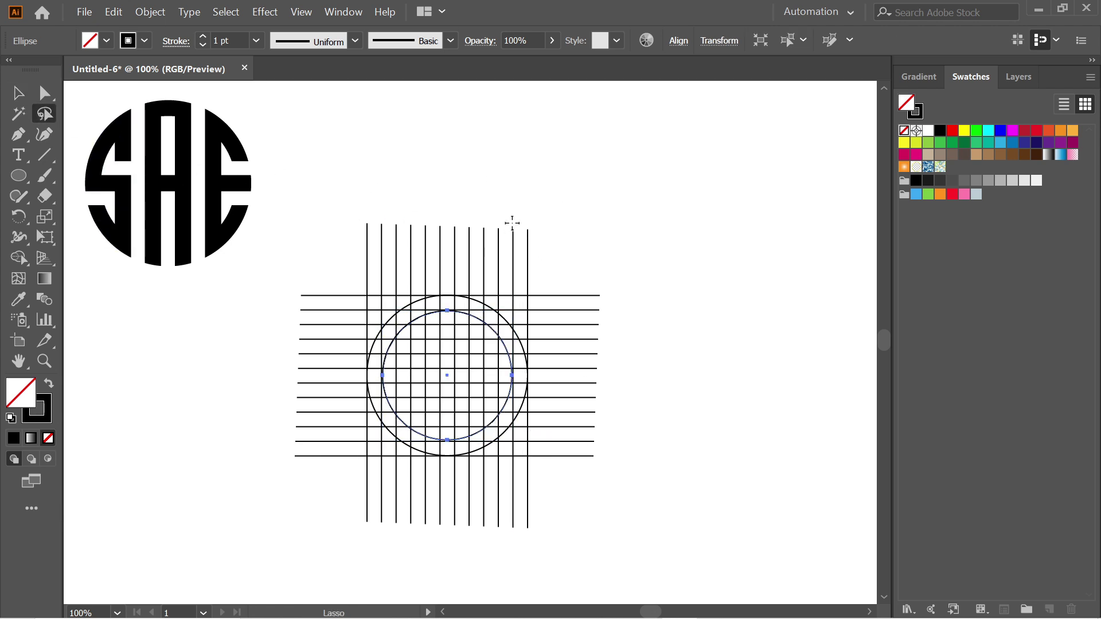
{"action": "left_click", "coordinate": [389, 177]}
{"action": "key", "text": "v"}
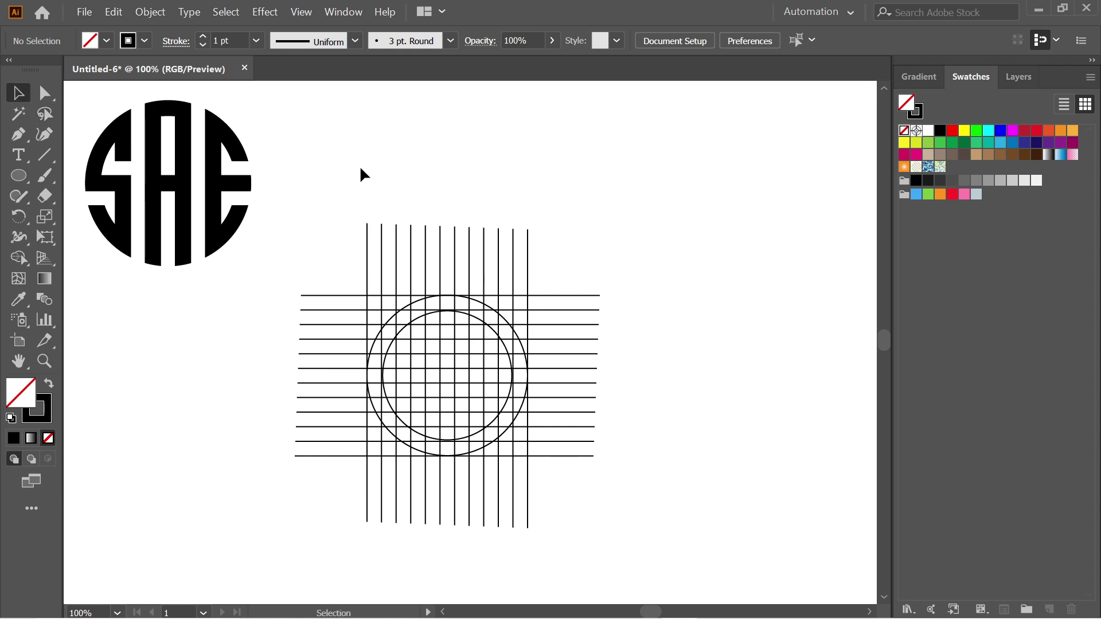
- Select the whole grid with both circles, enlarge it proportionally from its centre, and deselect it
{"action": "mouse_move", "coordinate": [292, 174]}
{"action": "left_mouse_down"}
{"action": "mouse_move", "coordinate": [634, 504]}
{"action": "mouse_move", "coordinate": [637, 541]}
{"action": "mouse_move", "coordinate": [614, 522]}
{"action": "mouse_move", "coordinate": [694, 585]}
{"action": "left_mouse_up"}
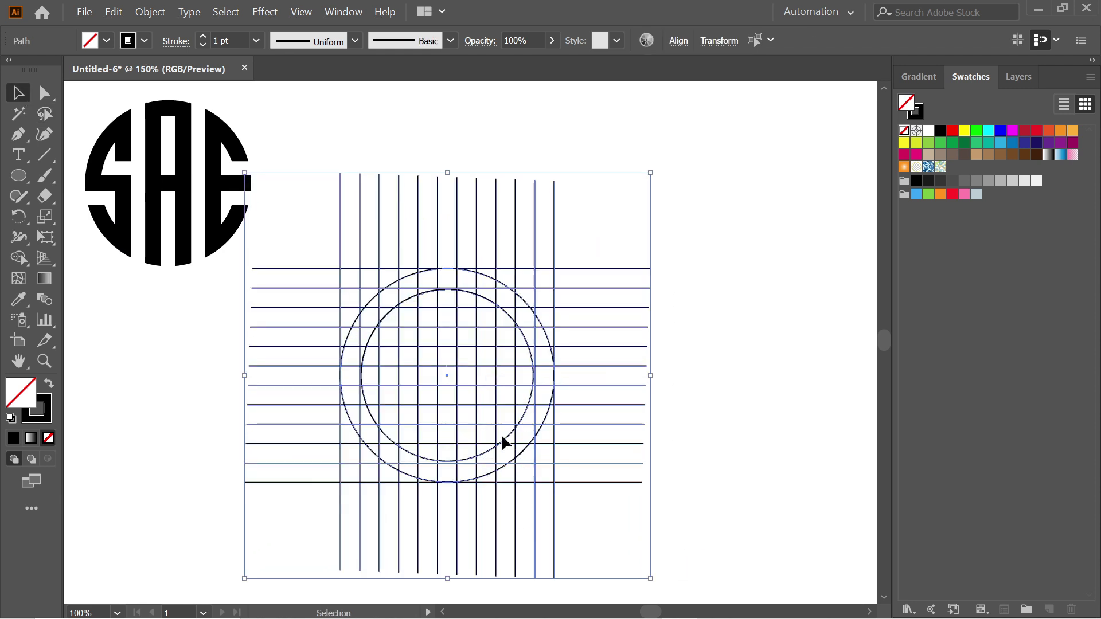
{"action": "scroll", "coordinate": [501, 433], "scroll_direction": "up", "scroll_amount": 1}
{"action": "scroll", "coordinate": [442, 339], "scroll_direction": "down", "scroll_amount": 2}
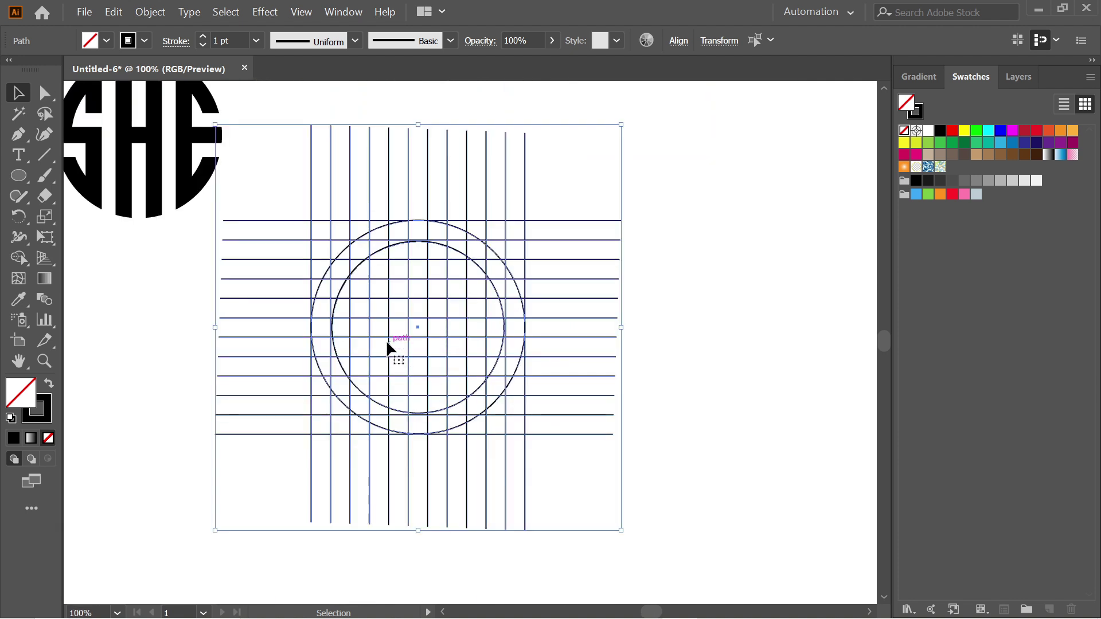
{"action": "scroll", "coordinate": [386, 339], "scroll_direction": "up", "scroll_amount": 1}
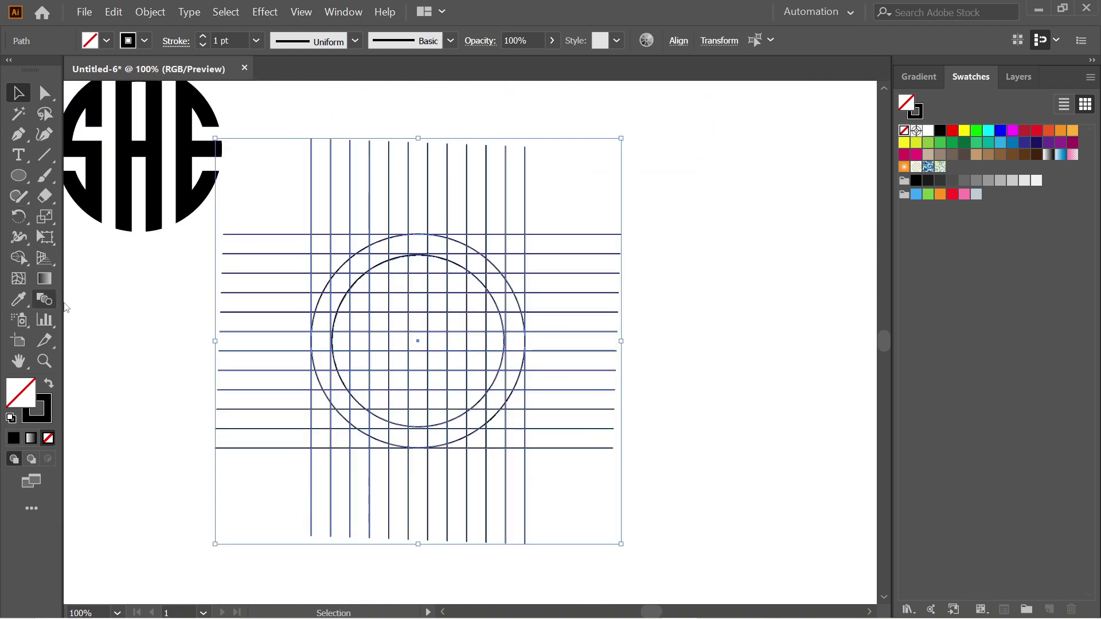
{"action": "left_click", "coordinate": [174, 264]}
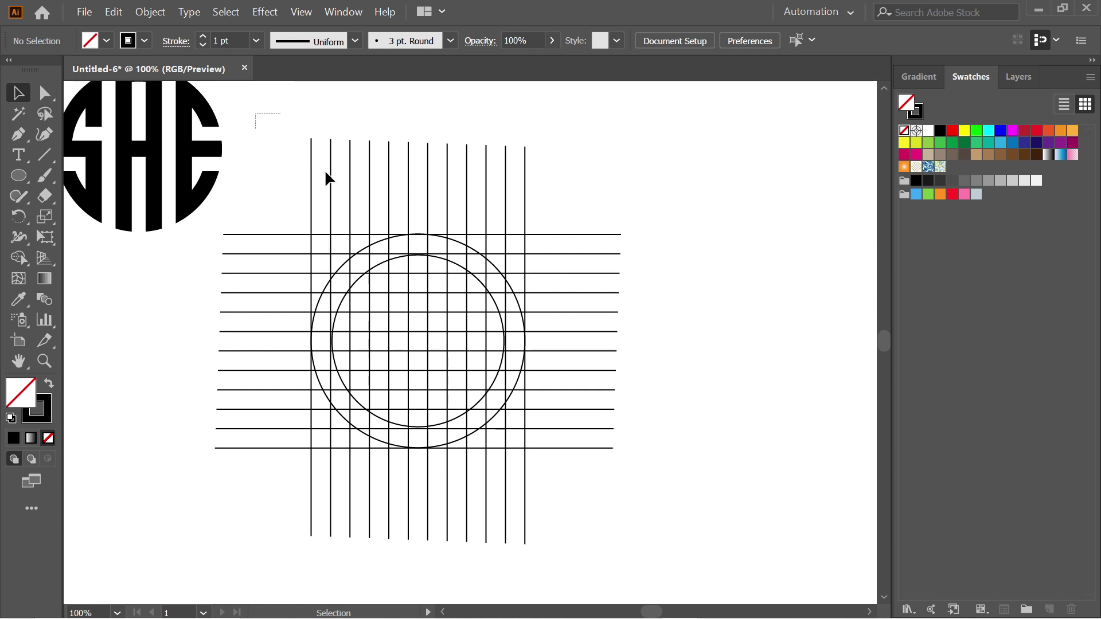
- Select all grid lines and circles and merge the cells forming the letter S in the circle's left part with Shape Builder
{"action": "left_click_drag", "start_coordinate": [325, 170], "coordinate": [651, 499]}
{"action": "left_click", "coordinate": [19, 260]}
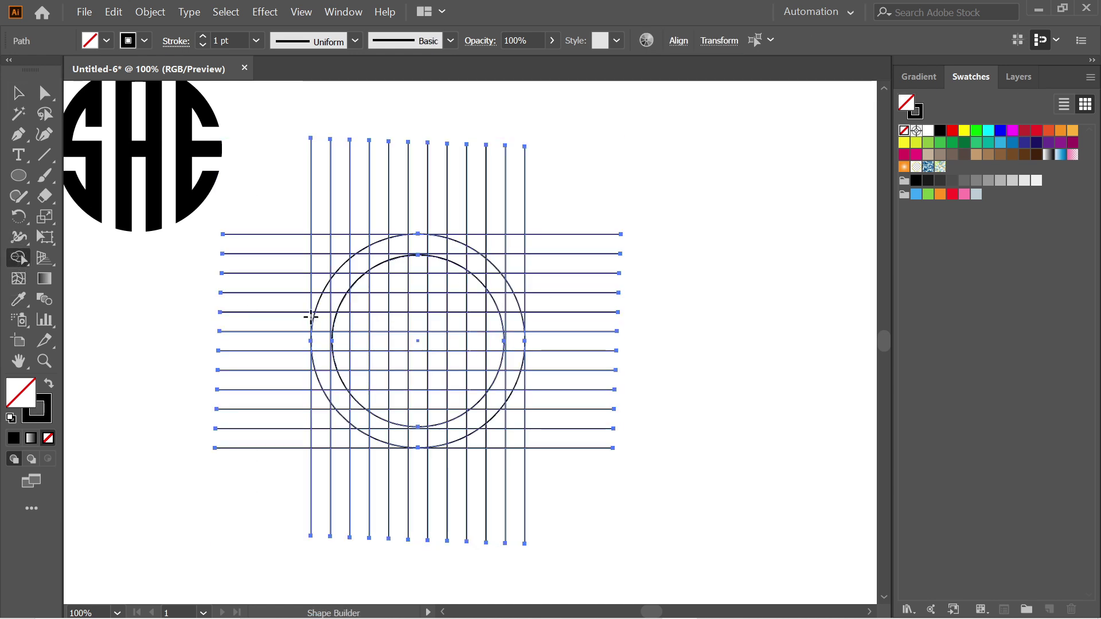
{"action": "mouse_move", "coordinate": [357, 342]}
{"action": "left_mouse_down"}
{"action": "mouse_move", "coordinate": [360, 419]}
{"action": "mouse_move", "coordinate": [325, 384]}
{"action": "left_mouse_up"}
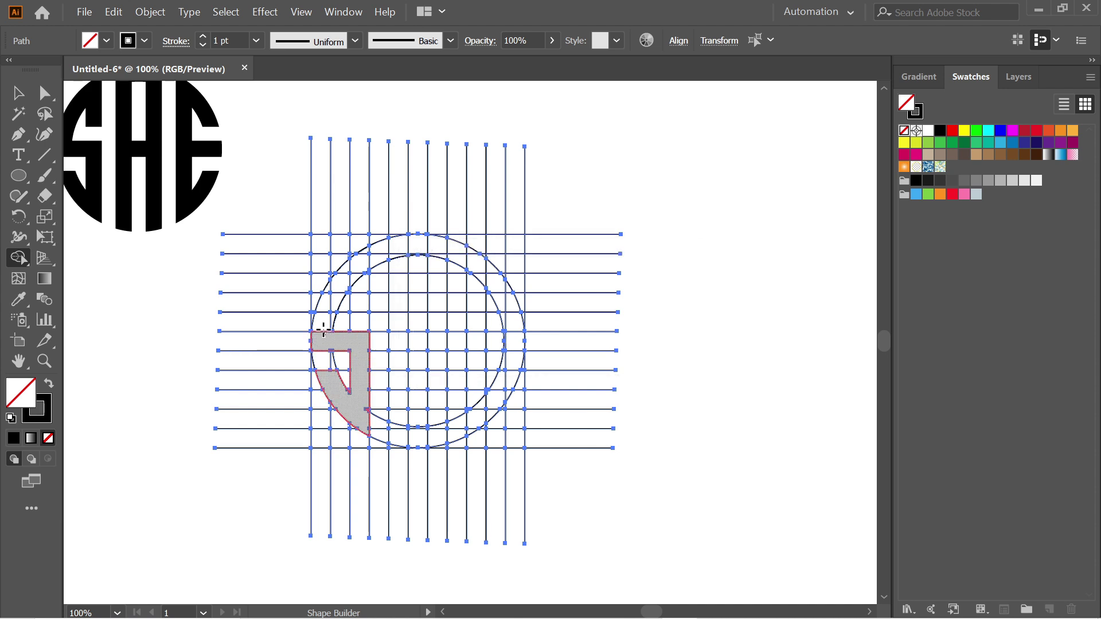
{"action": "left_click_drag", "start_coordinate": [323, 331], "coordinate": [351, 273]}
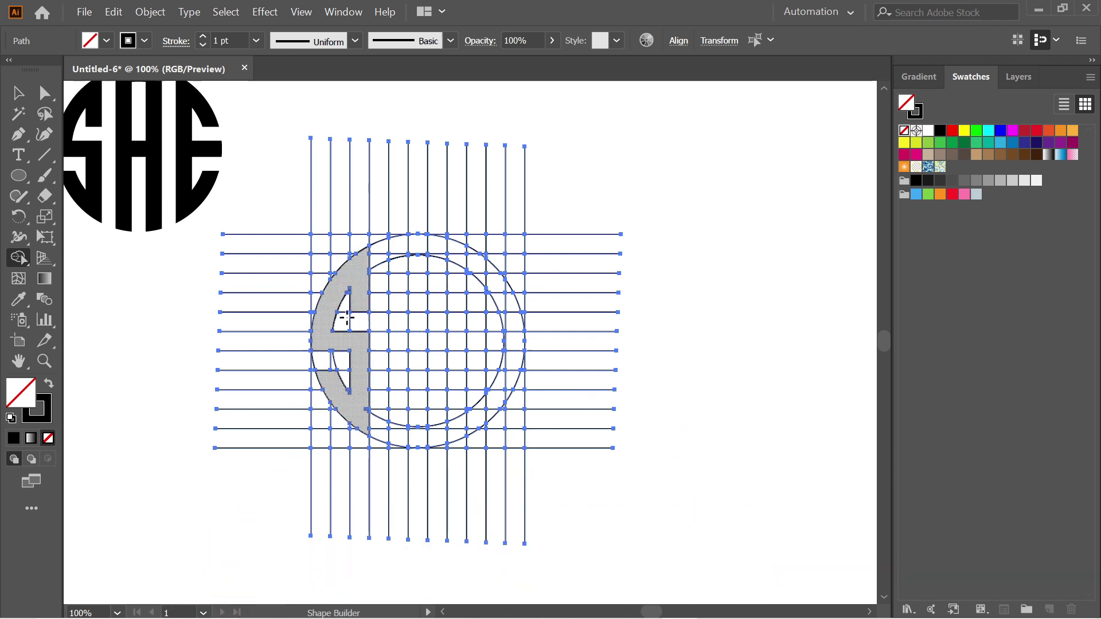
- Merge the central cells into the letter A, combining two full-height stems, a top bar and a middle crossbar
{"action": "left_click_drag", "start_coordinate": [398, 244], "coordinate": [399, 448]}
{"action": "left_click_drag", "start_coordinate": [438, 245], "coordinate": [447, 443]}
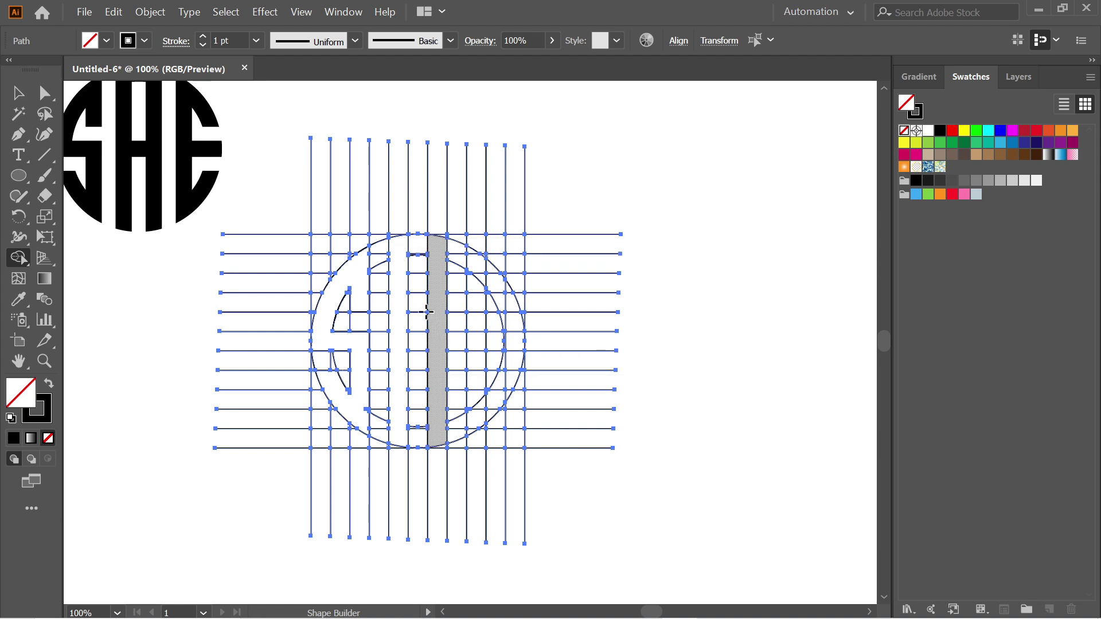
{"action": "left_click_drag", "start_coordinate": [393, 240], "coordinate": [433, 246]}
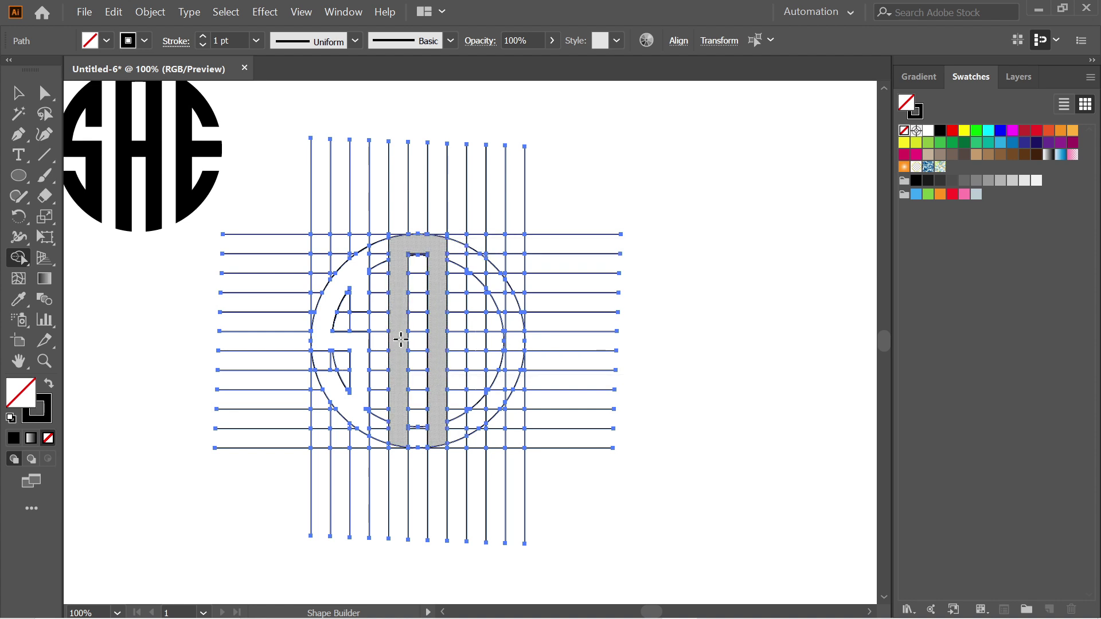
{"action": "left_click_drag", "start_coordinate": [402, 339], "coordinate": [435, 338]}
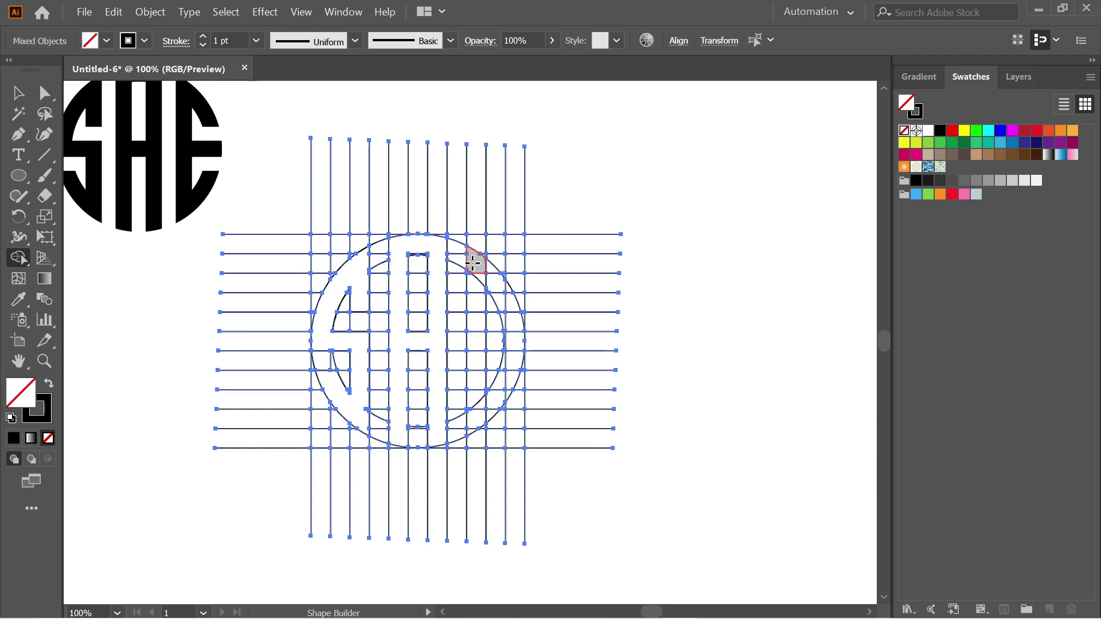
- Merge the cells in the circle's right part into the letter E, with a full-height stem, curved outer arms and a middle arm
{"action": "left_click_drag", "start_coordinate": [474, 262], "coordinate": [474, 430]}
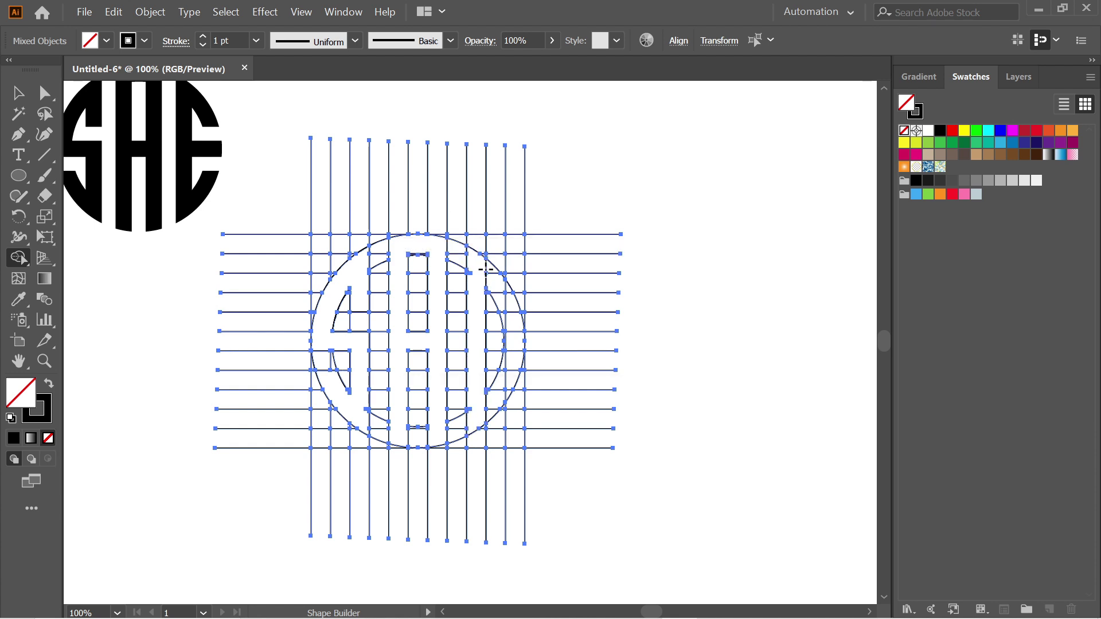
{"action": "mouse_move", "coordinate": [477, 299]}
{"action": "left_mouse_down"}
{"action": "mouse_move", "coordinate": [497, 283]}
{"action": "mouse_move", "coordinate": [507, 302]}
{"action": "left_mouse_up"}
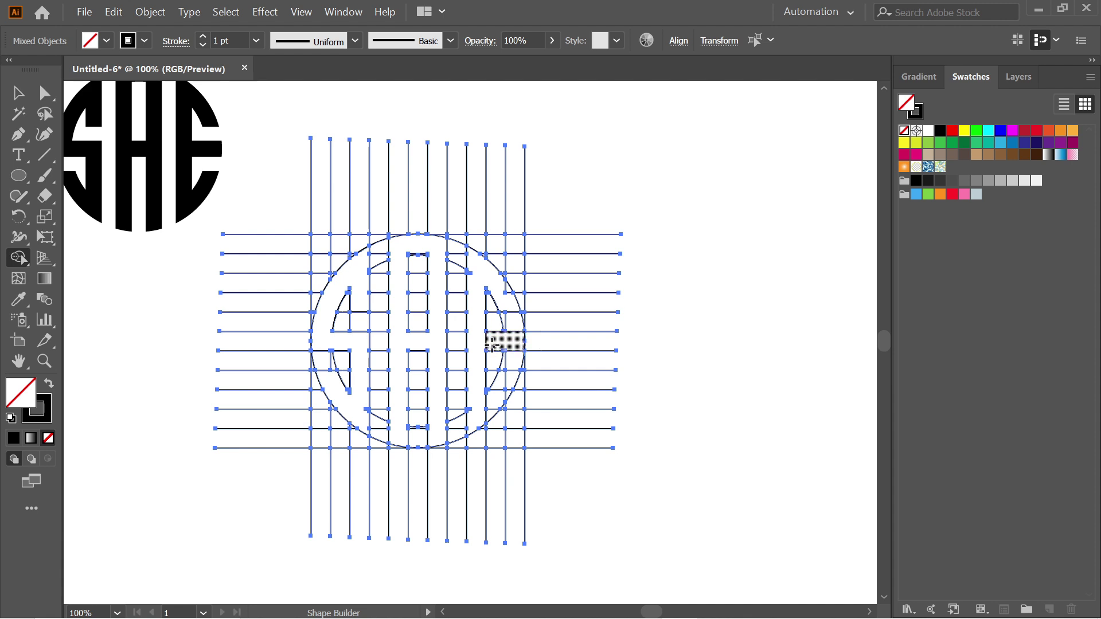
{"action": "left_click_drag", "start_coordinate": [492, 343], "coordinate": [487, 347]}
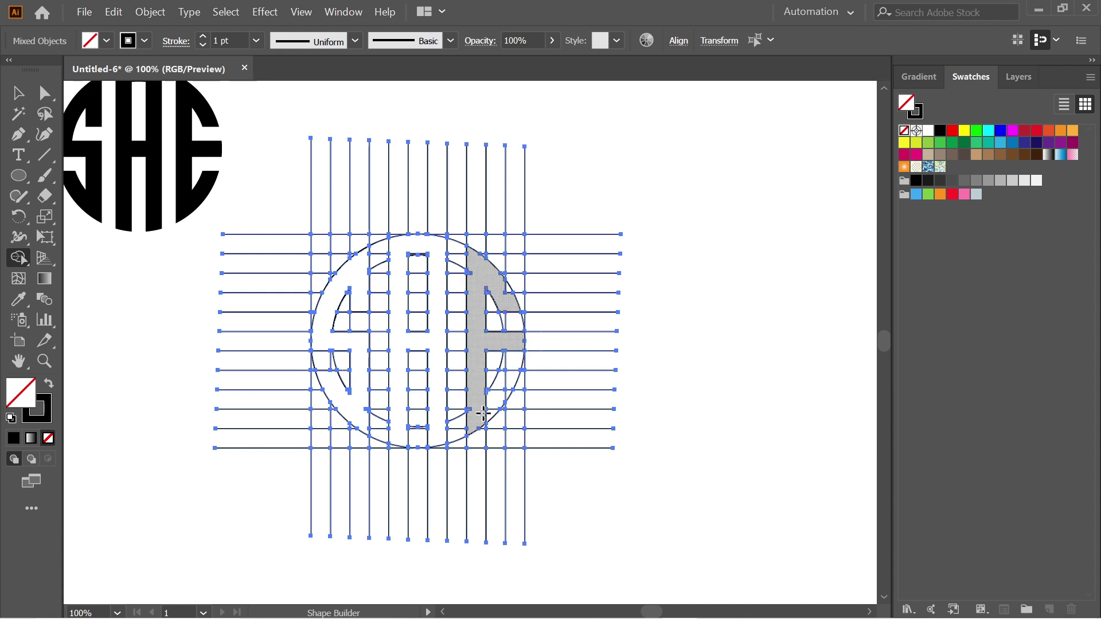
{"action": "left_click_drag", "start_coordinate": [504, 387], "coordinate": [502, 397]}
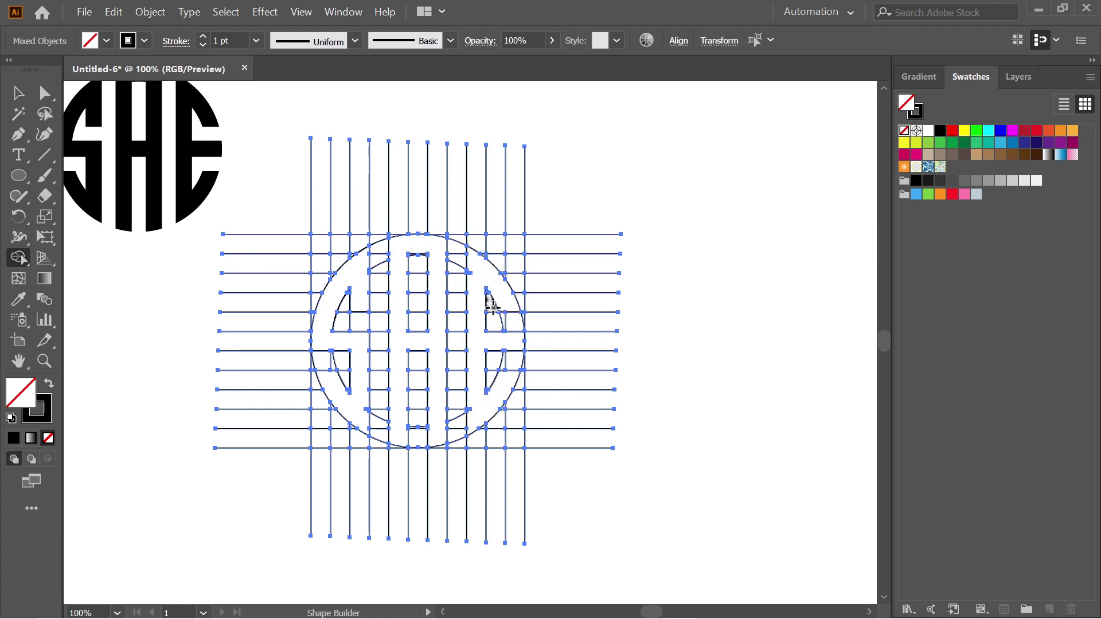
{"action": "scroll", "coordinate": [485, 298], "scroll_direction": "up", "scroll_amount": 3}
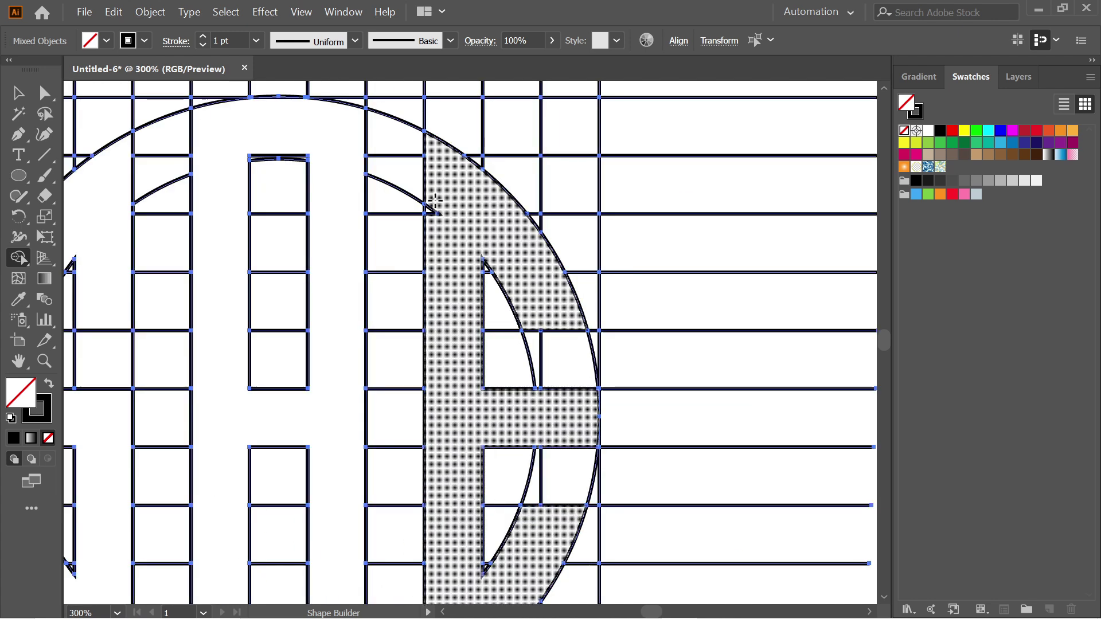
{"action": "scroll", "coordinate": [445, 224], "scroll_direction": "down", "scroll_amount": 2}
{"action": "scroll", "coordinate": [486, 239], "scroll_direction": "down", "scroll_amount": 1}
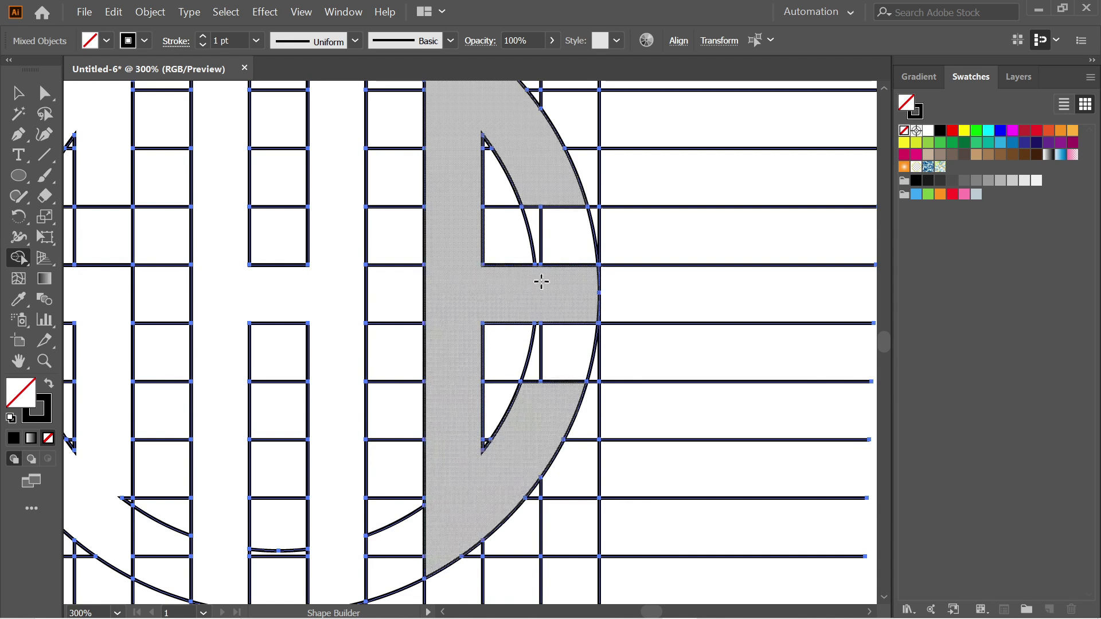
{"action": "scroll", "coordinate": [538, 277], "scroll_direction": "up", "scroll_amount": 1}
{"action": "scroll", "coordinate": [543, 243], "scroll_direction": "down", "scroll_amount": 2}
{"action": "scroll", "coordinate": [543, 244], "scroll_direction": "down", "scroll_amount": 1}
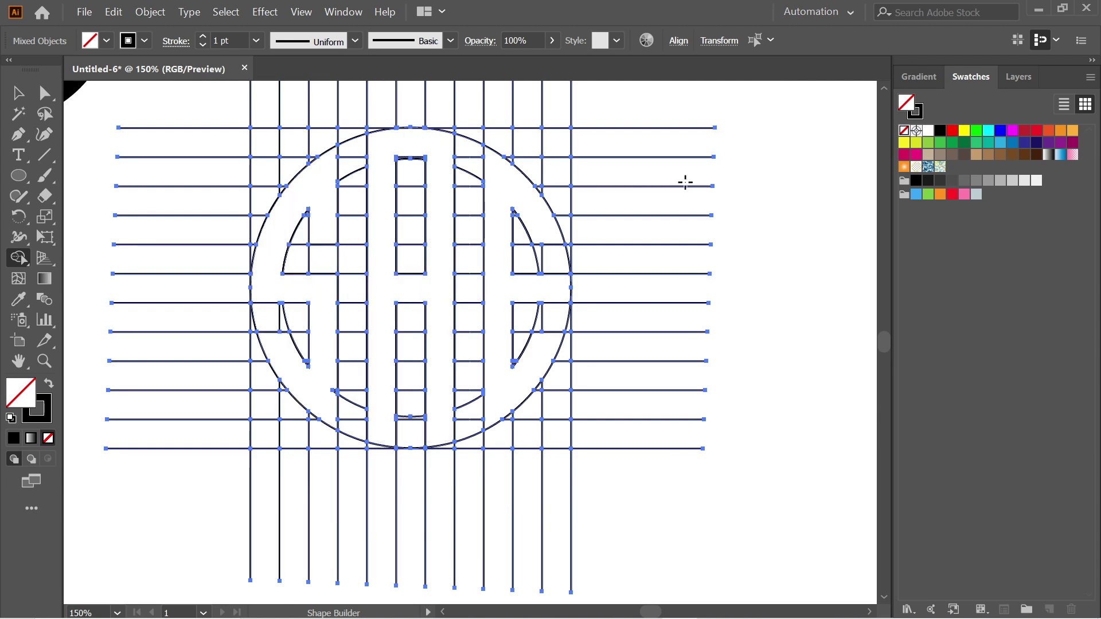
- Fill the merged S, A and E shapes with solid black using Shape Builder, and deselect the artwork
{"action": "left_click", "coordinate": [939, 131]}
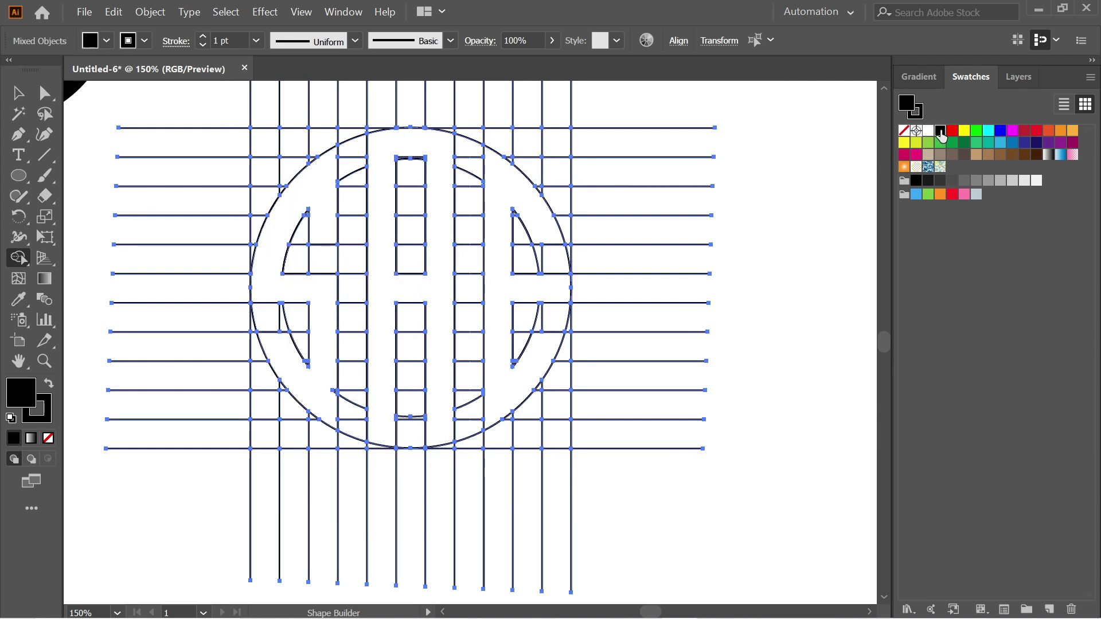
{"action": "left_click", "coordinate": [280, 253]}
{"action": "left_click", "coordinate": [386, 246]}
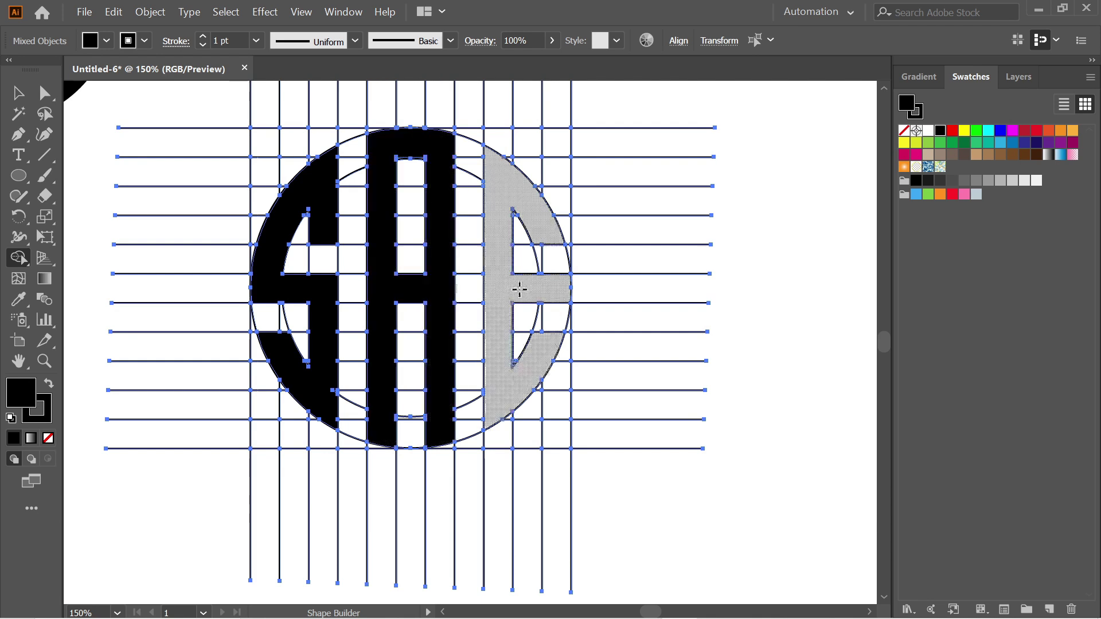
{"action": "left_click", "coordinate": [503, 281]}
{"action": "scroll", "coordinate": [498, 289], "scroll_direction": "down", "scroll_amount": 1}
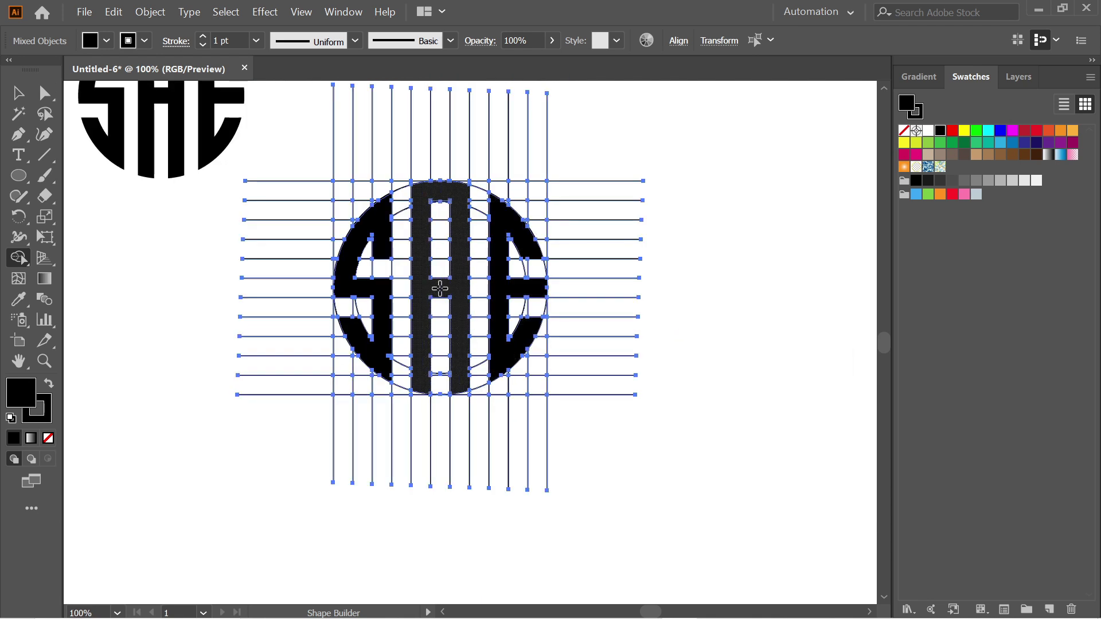
{"action": "scroll", "coordinate": [439, 281], "scroll_direction": "up", "scroll_amount": 3}
{"action": "left_click", "coordinate": [18, 93]}
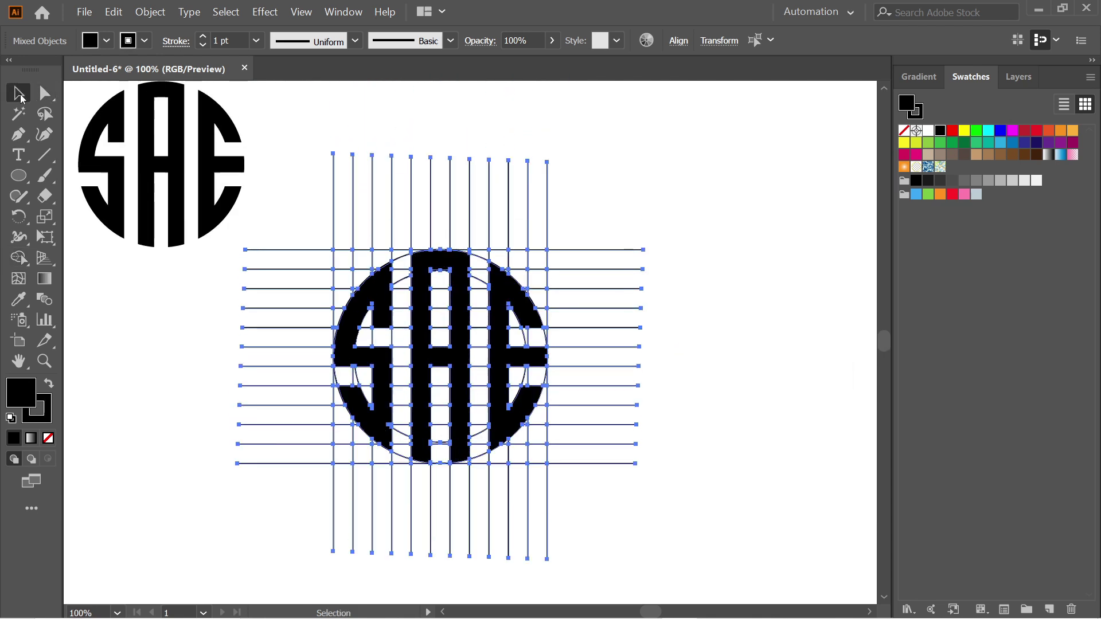
{"action": "left_click", "coordinate": [745, 268]}
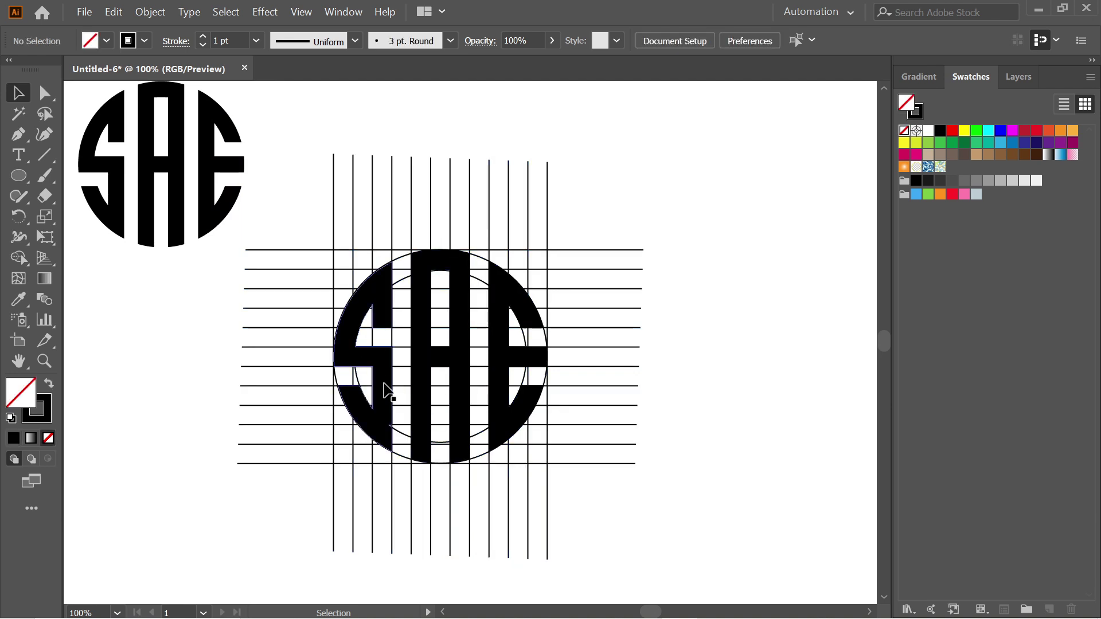
- Select the whole grid again and merge the small leftover sliver at the S's lower inner edge into the black letter
{"action": "left_click_drag", "start_coordinate": [284, 193], "coordinate": [631, 492]}
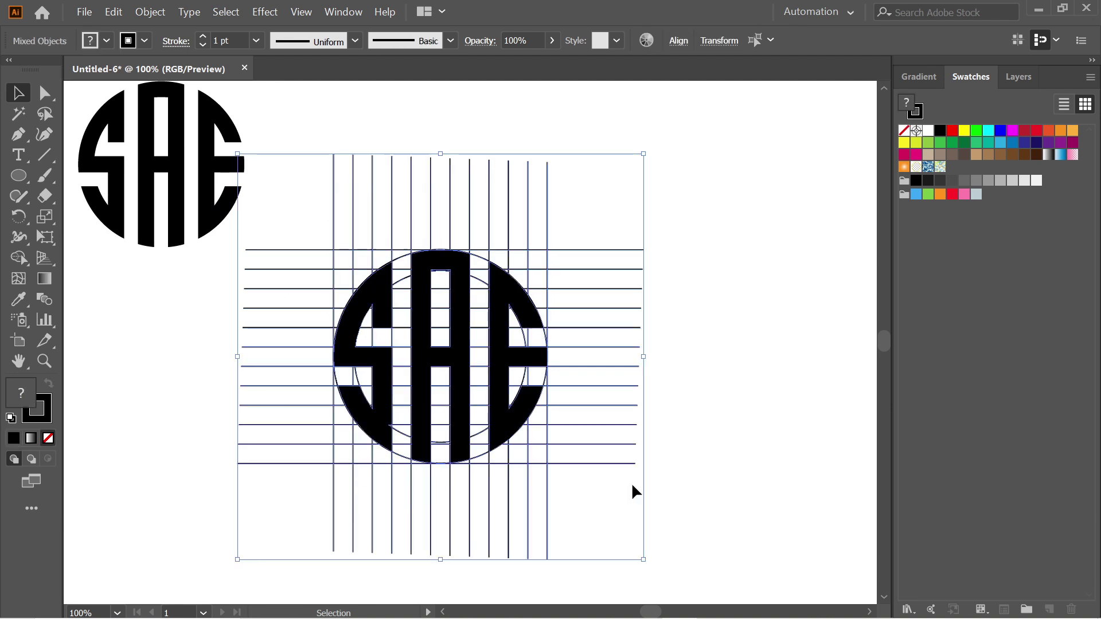
{"action": "left_click", "coordinate": [18, 259]}
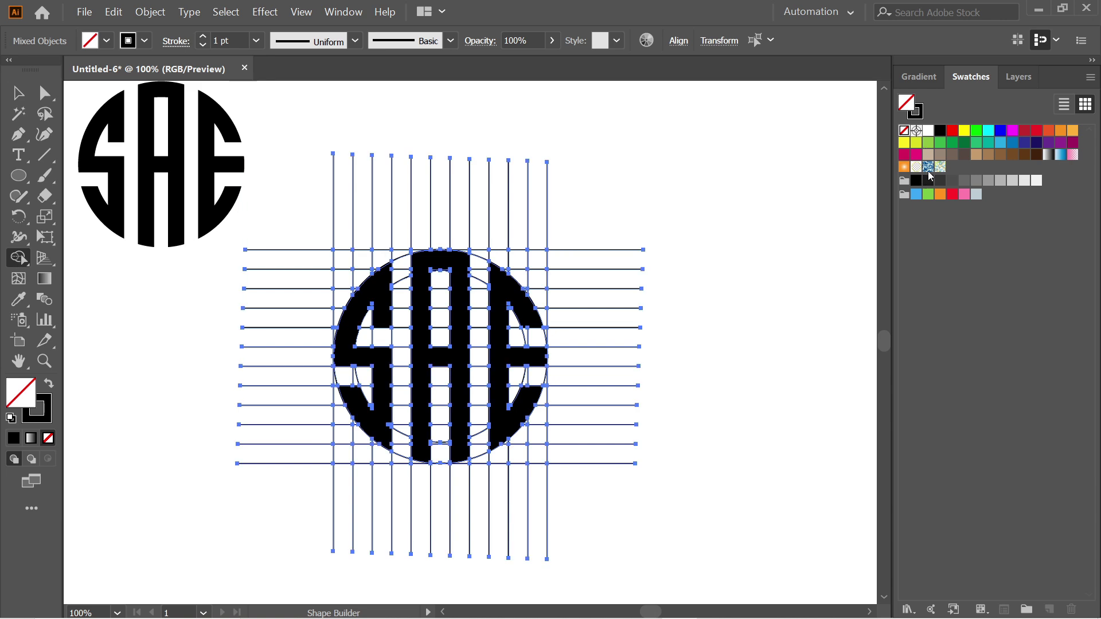
{"action": "left_click", "coordinate": [943, 132]}
{"action": "scroll", "coordinate": [347, 378], "scroll_direction": "up", "scroll_amount": 4}
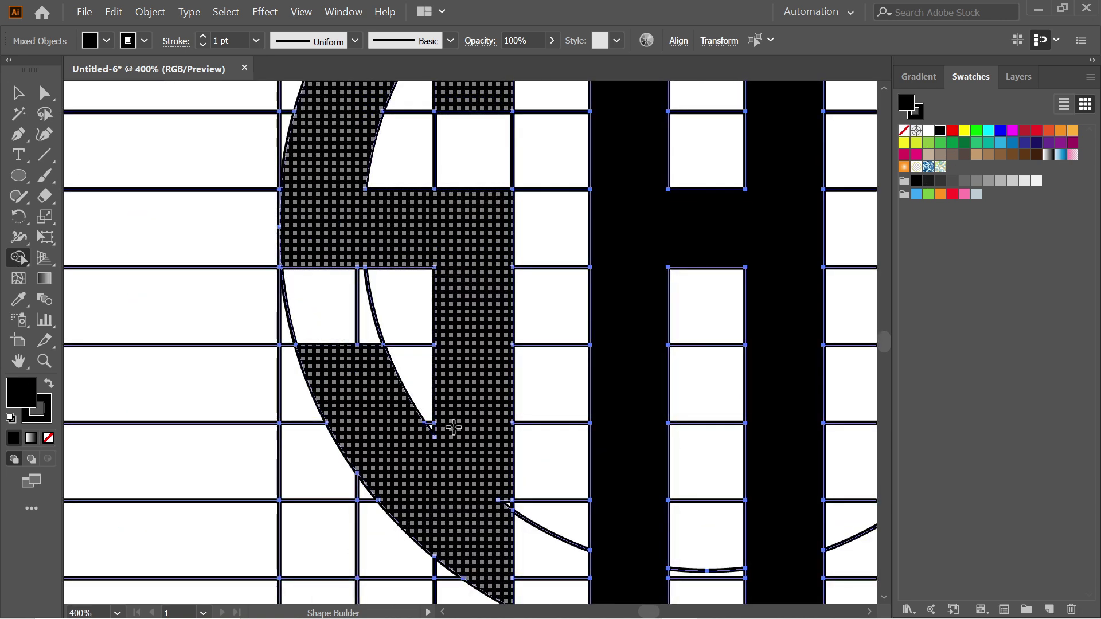
{"action": "mouse_move", "coordinate": [509, 492]}
{"action": "left_mouse_down"}
{"action": "mouse_move", "coordinate": [506, 520]}
{"action": "mouse_move", "coordinate": [504, 405]}
{"action": "left_mouse_up"}
{"action": "scroll", "coordinate": [504, 401], "scroll_direction": "down", "scroll_amount": 2}
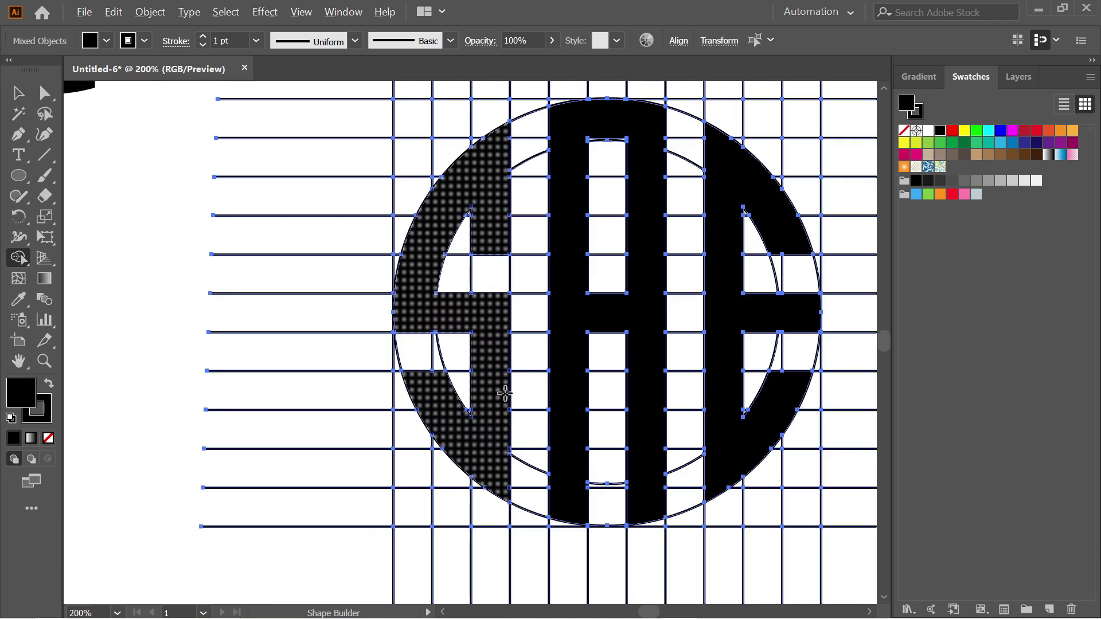
- Examine the black S, A and E up close for unmerged slivers along their edges
{"action": "scroll", "coordinate": [723, 339], "scroll_direction": "up", "scroll_amount": 1}
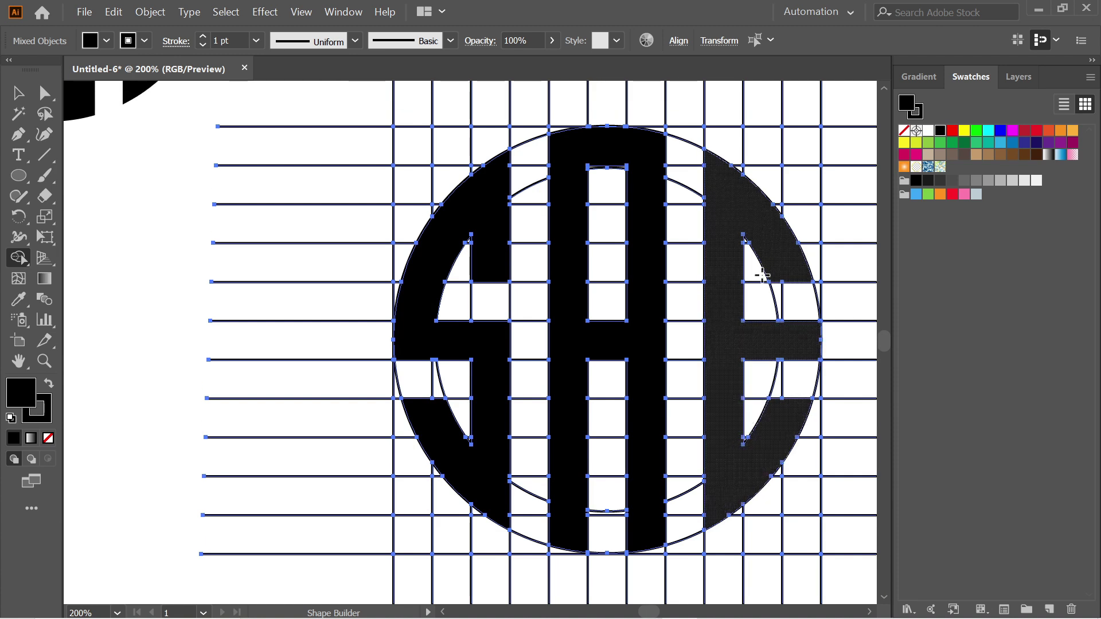
{"action": "scroll", "coordinate": [744, 419], "scroll_direction": "down", "scroll_amount": 1}
{"action": "scroll", "coordinate": [746, 420], "scroll_direction": "down", "scroll_amount": 2}
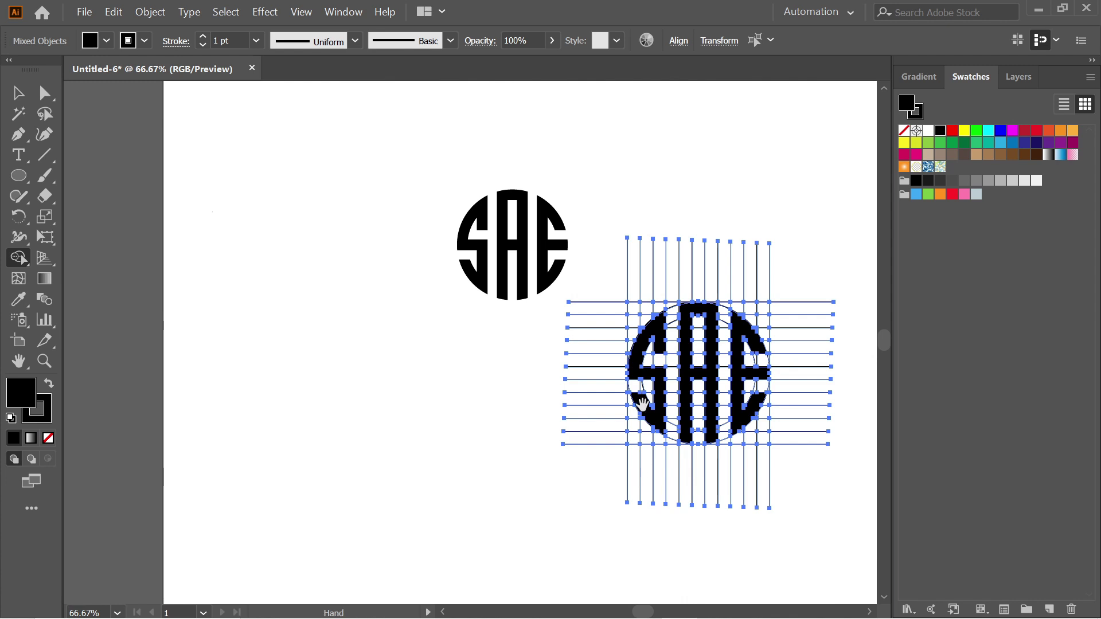
{"action": "scroll", "coordinate": [641, 477], "scroll_direction": "right", "scroll_amount": 5}
{"action": "scroll", "coordinate": [542, 385], "scroll_direction": "down", "scroll_amount": 1}
{"action": "scroll", "coordinate": [542, 385], "scroll_direction": "up", "scroll_amount": 1}
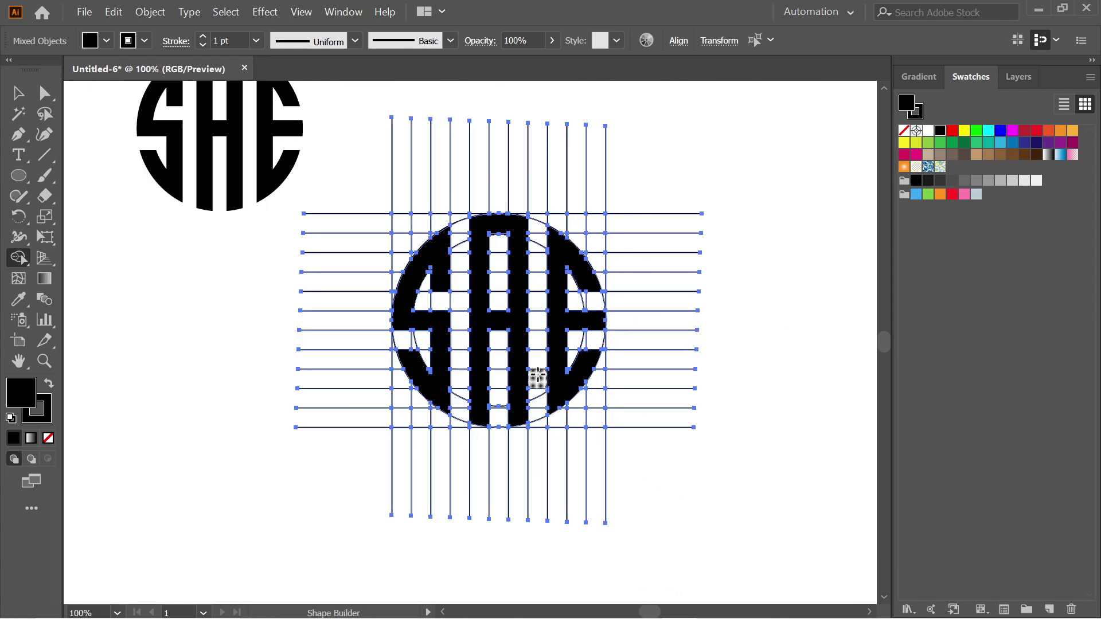
{"action": "scroll", "coordinate": [505, 379], "scroll_direction": "up", "scroll_amount": 2}
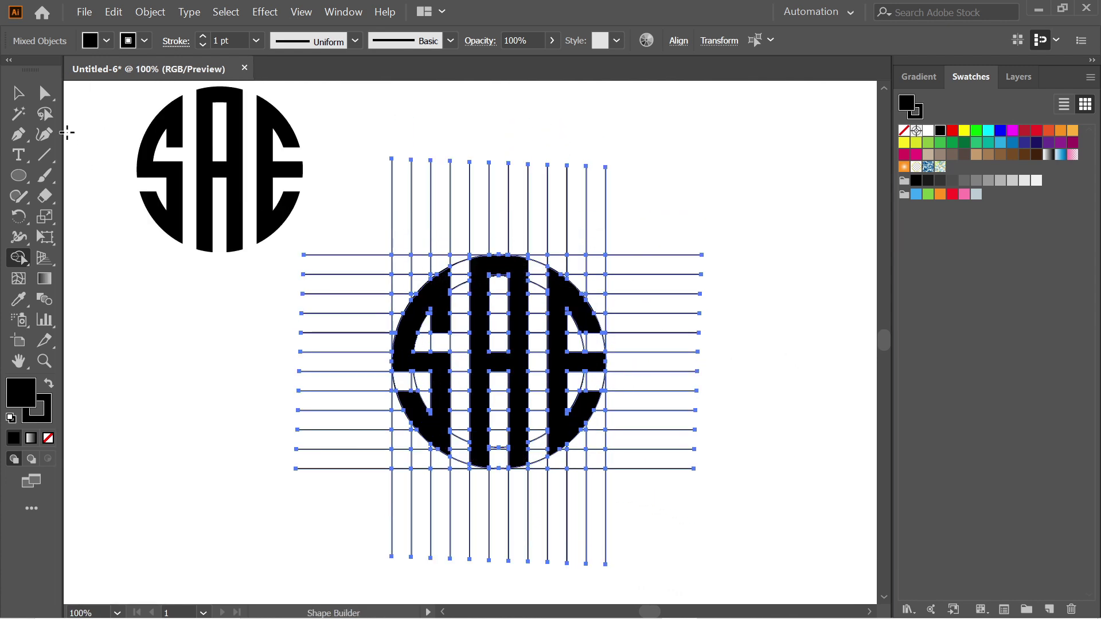
- Cut the three black letters out of the construction grid and delete all remaining lines and circle pieces
{"action": "left_click", "coordinate": [17, 93]}
{"action": "left_click", "coordinate": [764, 225]}
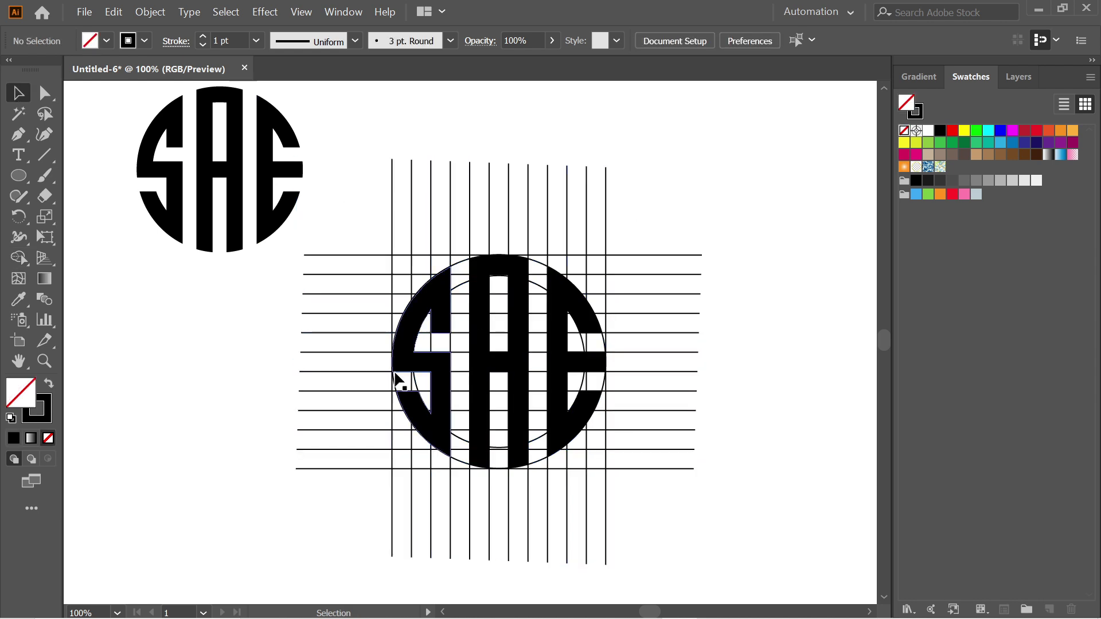
{"action": "left_click", "coordinate": [437, 375]}
{"action": "left_click", "coordinate": [481, 390], "text": "shift"}
{"action": "left_click", "coordinate": [555, 390], "text": "shift"}
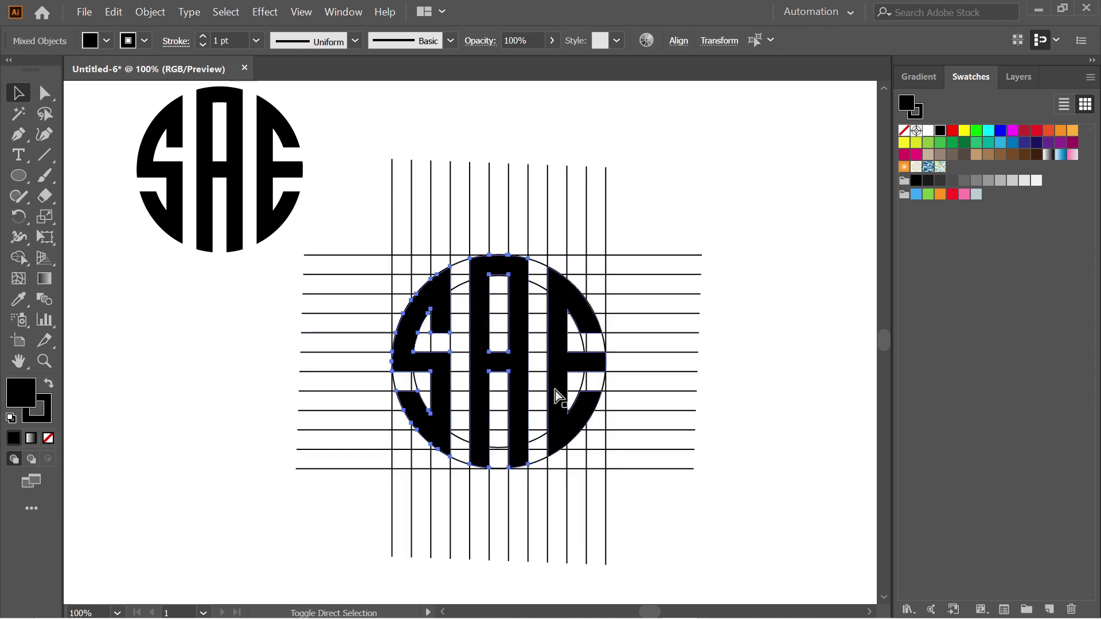
{"action": "key", "text": "ctrl+x"}
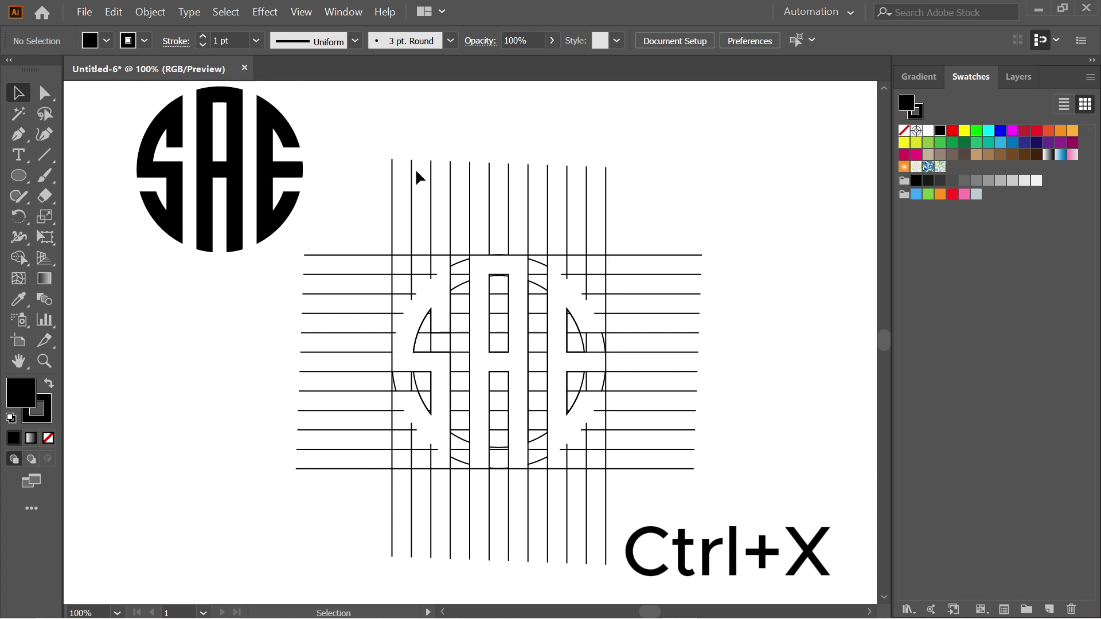
{"action": "left_click_drag", "start_coordinate": [350, 149], "coordinate": [641, 473]}
{"action": "key", "text": "Delete"}
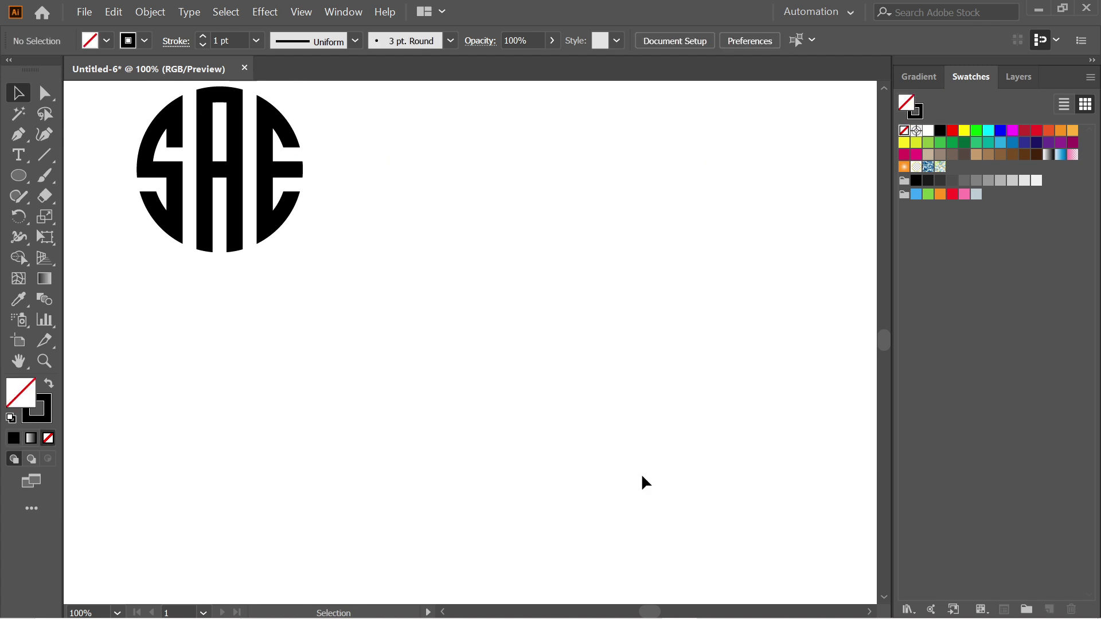
- Paste the three letters back, enlarge them proportionally from their centre to about double size, and reposition them slightly
{"action": "key", "text": "ctrl+v"}
{"action": "left_click", "coordinate": [377, 199]}
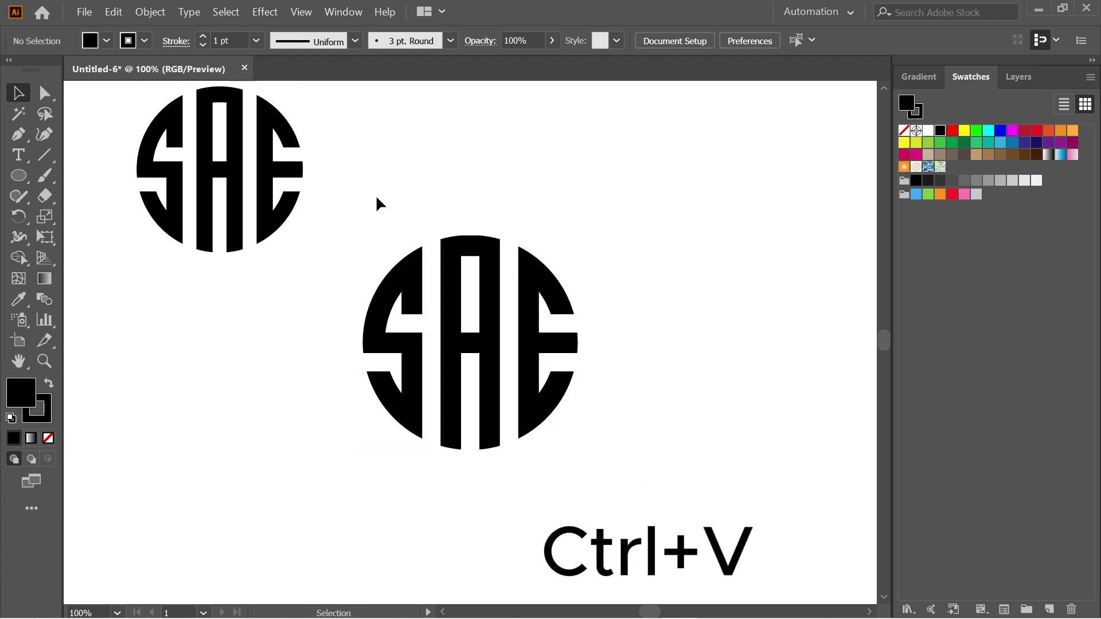
{"action": "left_click_drag", "start_coordinate": [359, 197], "coordinate": [593, 509]}
{"action": "left_click_drag", "start_coordinate": [577, 449], "coordinate": [714, 556]}
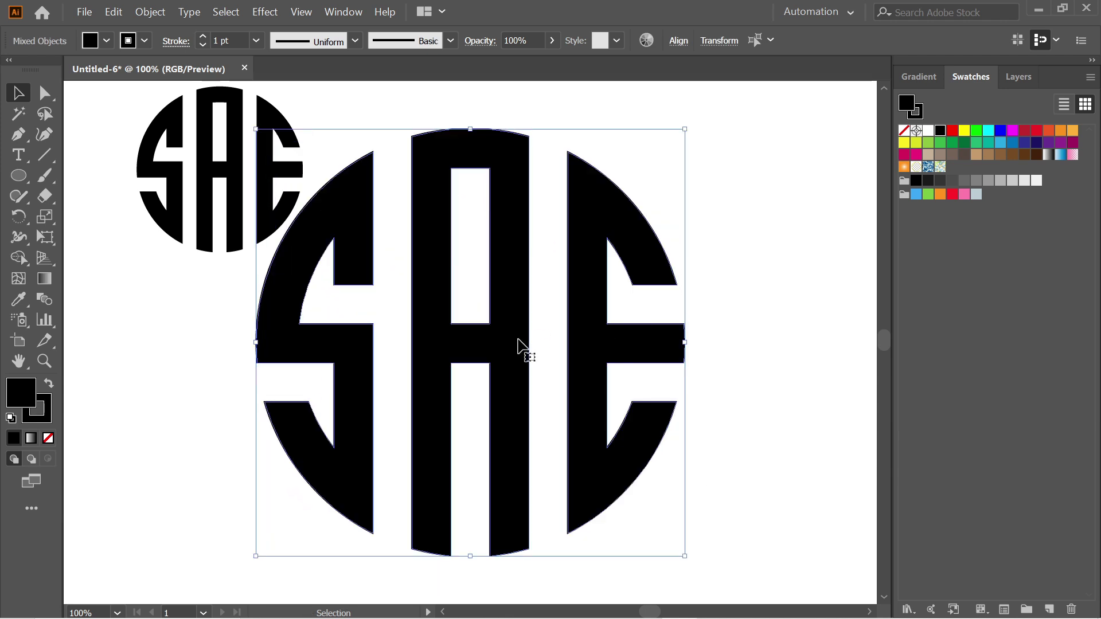
{"action": "left_click_drag", "start_coordinate": [529, 344], "coordinate": [552, 353]}
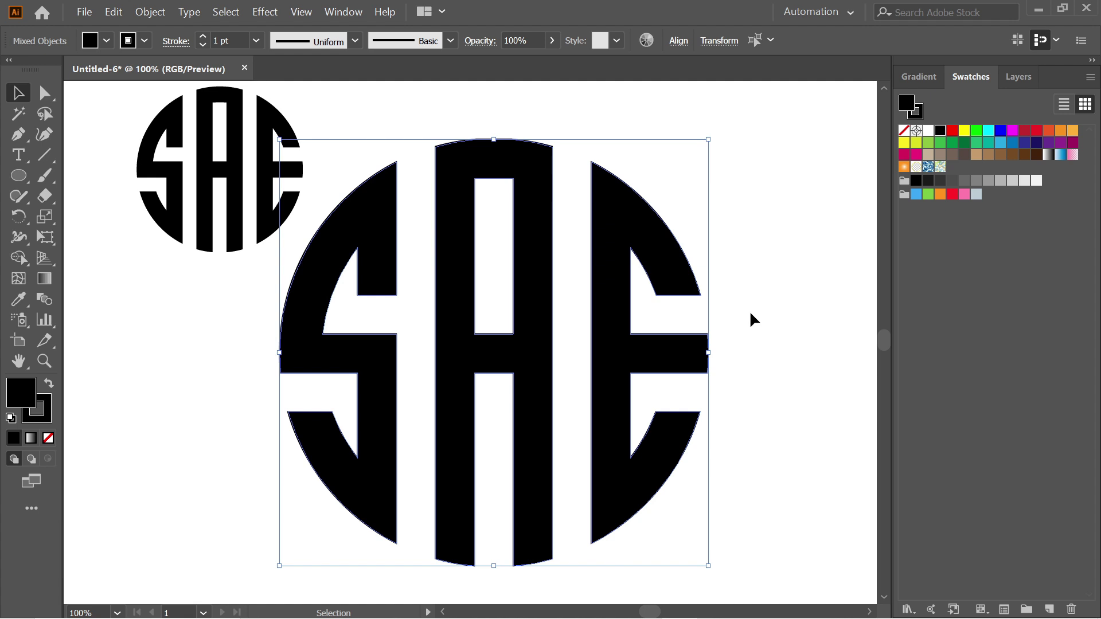
{"action": "left_click", "coordinate": [749, 311]}
- Remove the stroke from all three enlarged letters, keeping their black fill, and deselect them
{"action": "left_click_drag", "start_coordinate": [492, 254], "coordinate": [621, 340]}
{"action": "left_click", "coordinate": [107, 41]}
{"action": "left_click", "coordinate": [12, 70]}
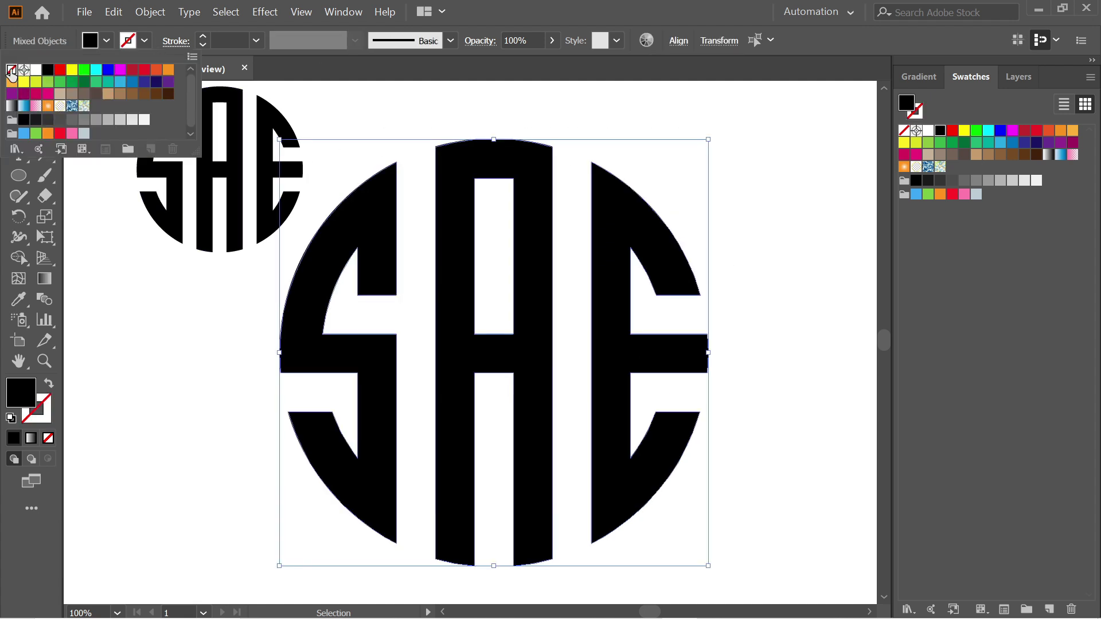
{"action": "left_click", "coordinate": [791, 194]}
{"action": "left_click", "coordinate": [780, 229]}
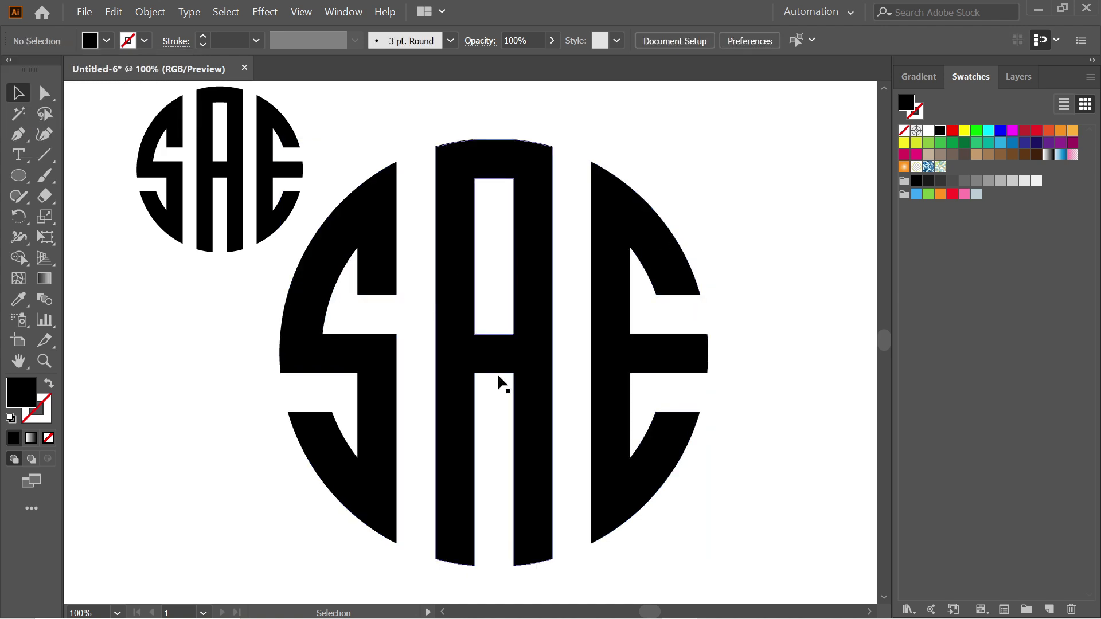